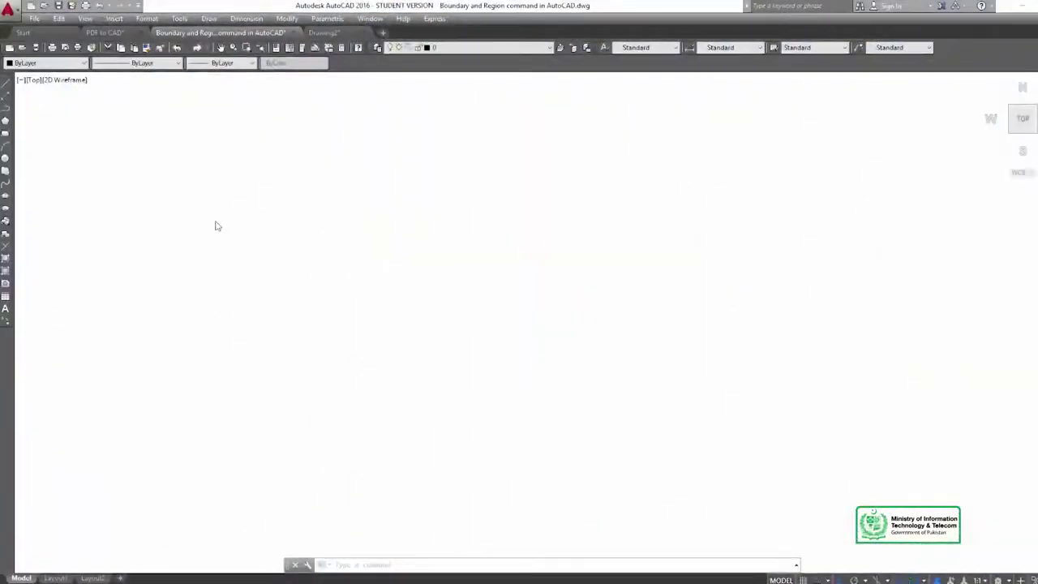
Step: Start Draw > Text > Multiline Text and define the text box by two opposite corners
left_click(209, 20)
mouse_move(406, 466)
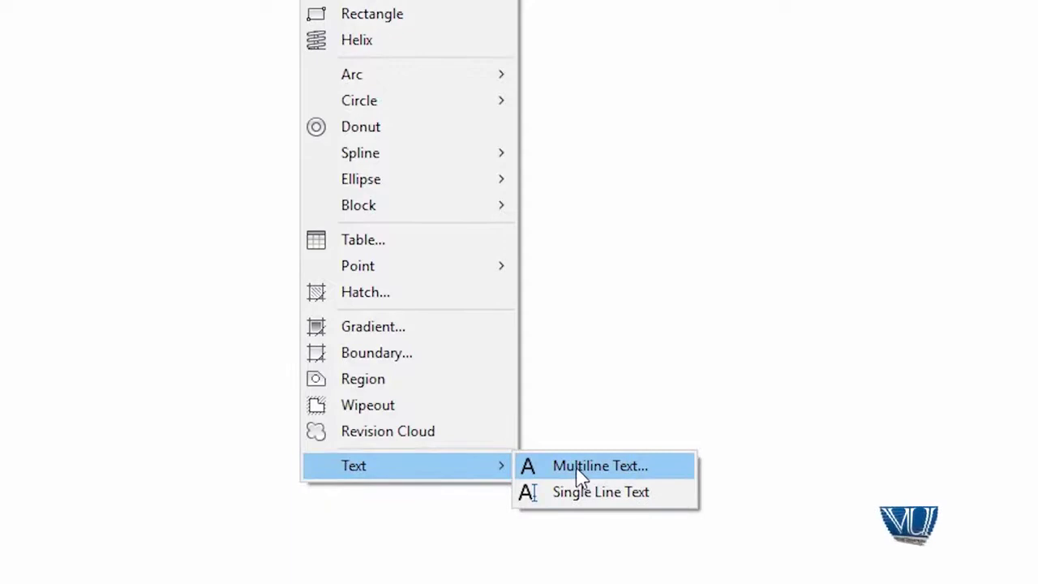
left_click(582, 468)
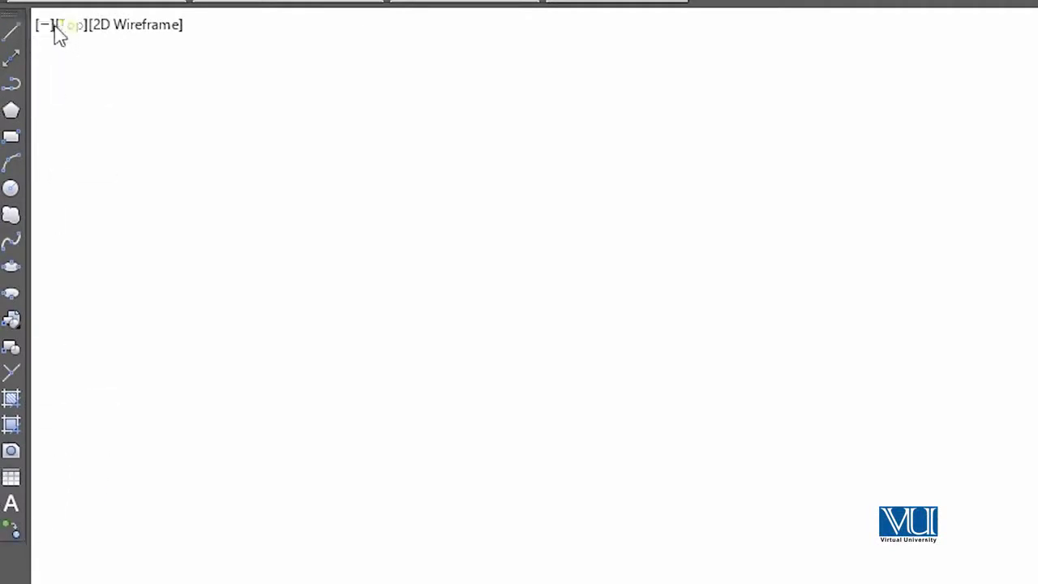
left_click(11, 506)
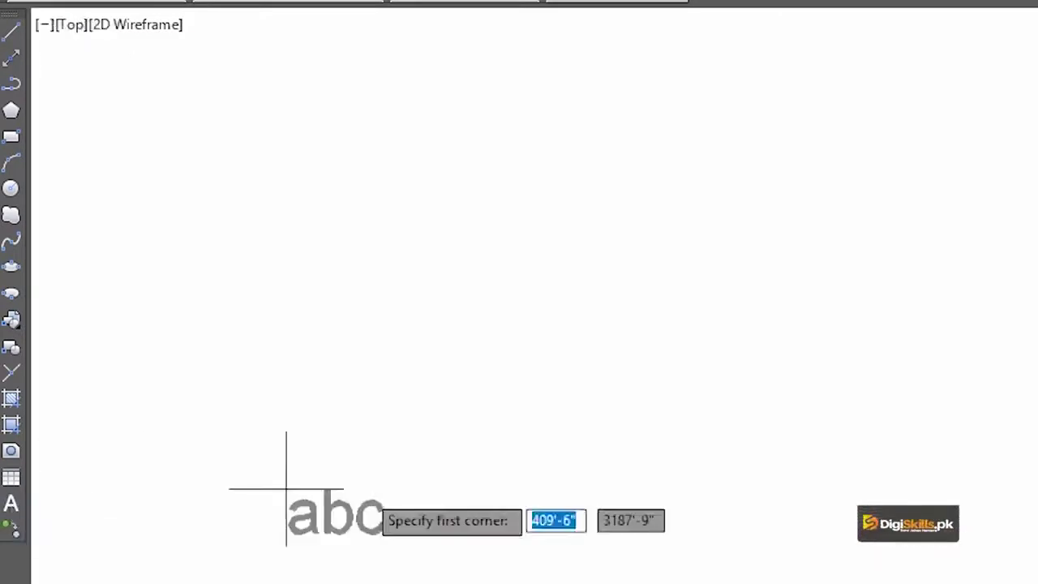
left_click(565, 321)
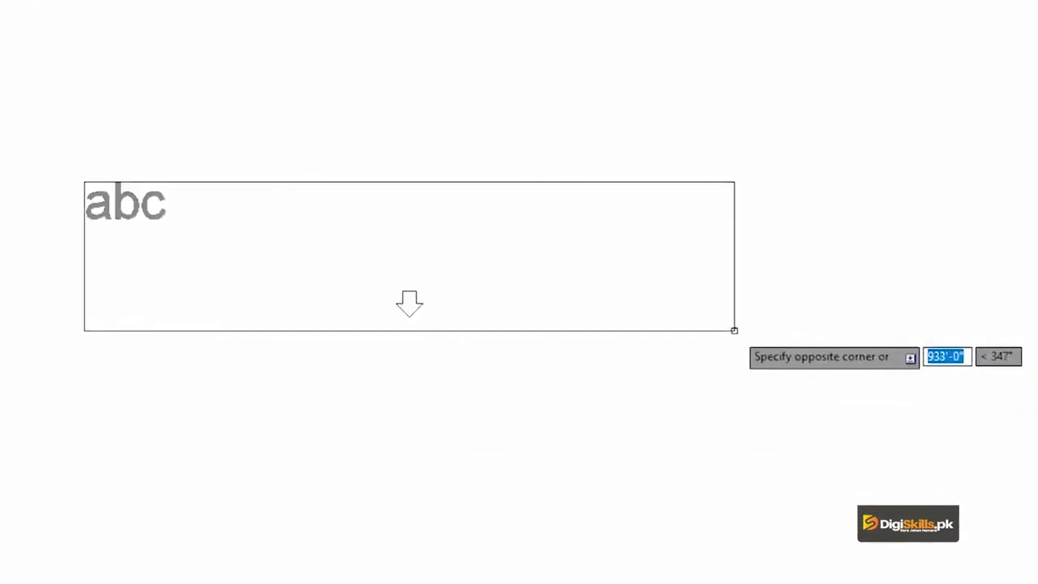
left_click(733, 330)
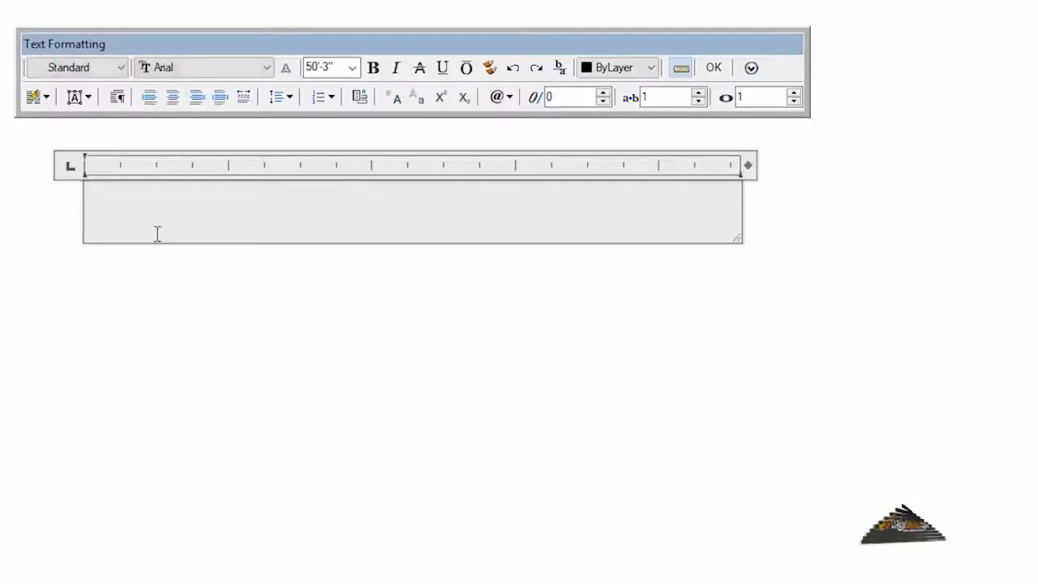
Step: Type Pakistan, Punjab, Sindh, Balochistan and KPK on separate lines, correcting typos
type("A")
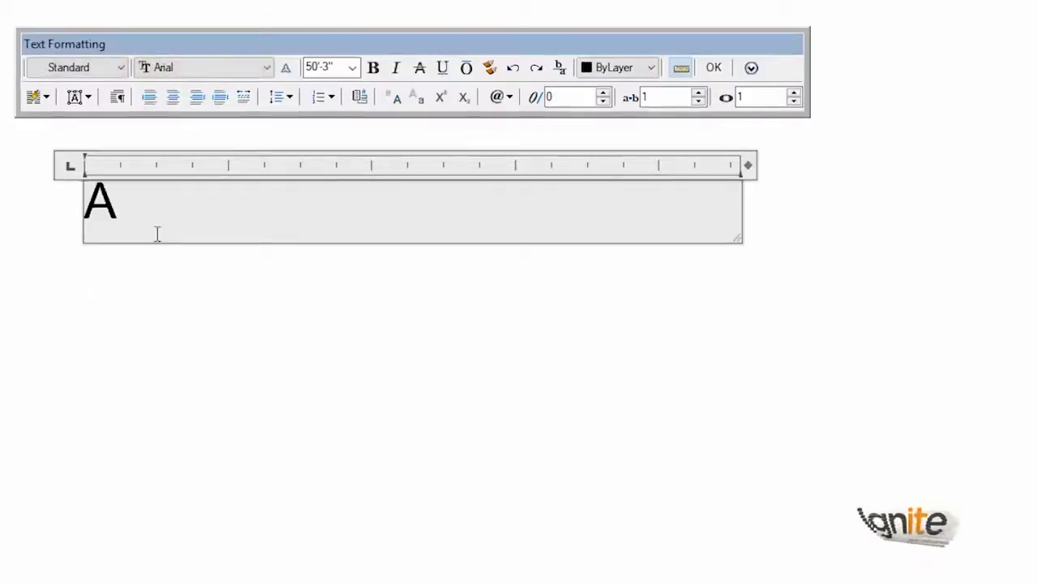
type("BCDEFG")
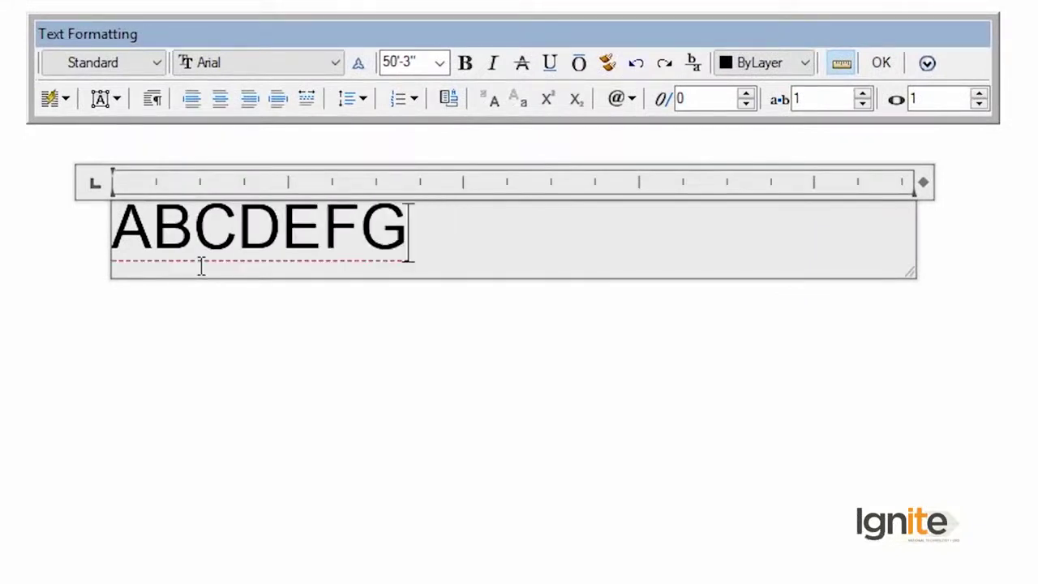
key("BackSpace")
key("BackSpace")
key("BackSpace")
type("Pakista")
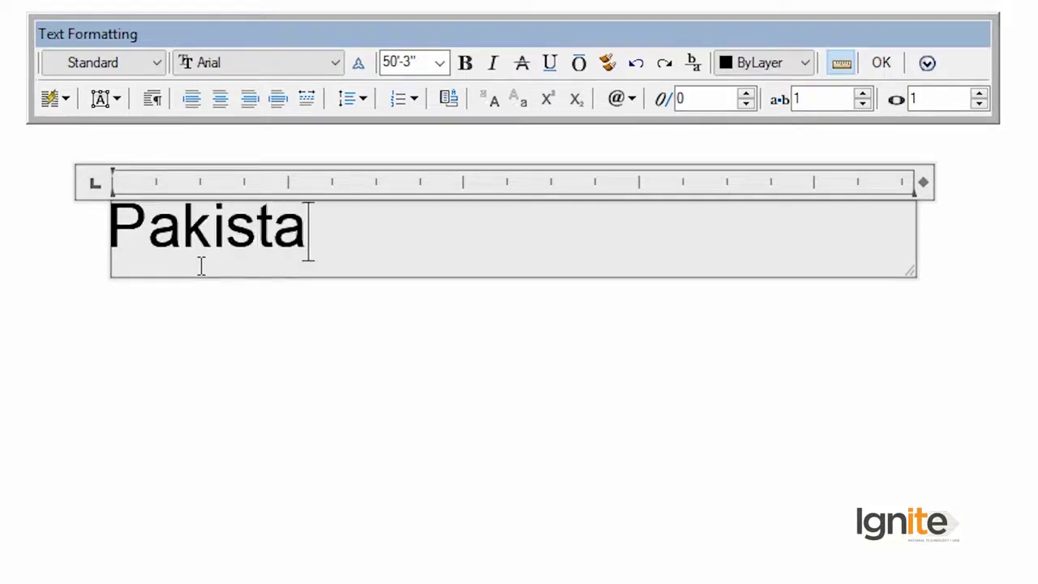
type("n")
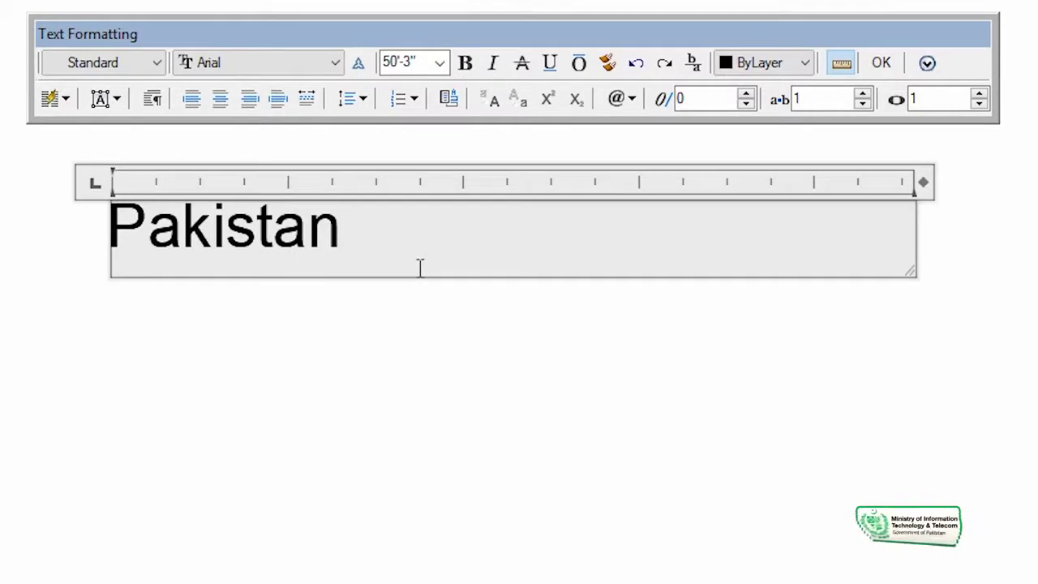
key("Return")
type("Punjab")
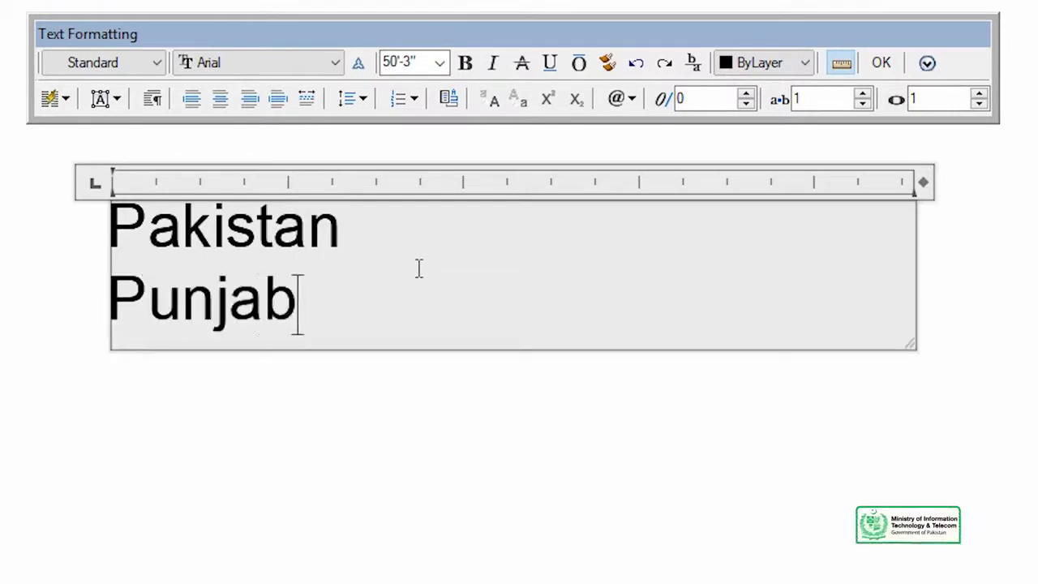
key("Return")
type("Sindh")
key("Return")
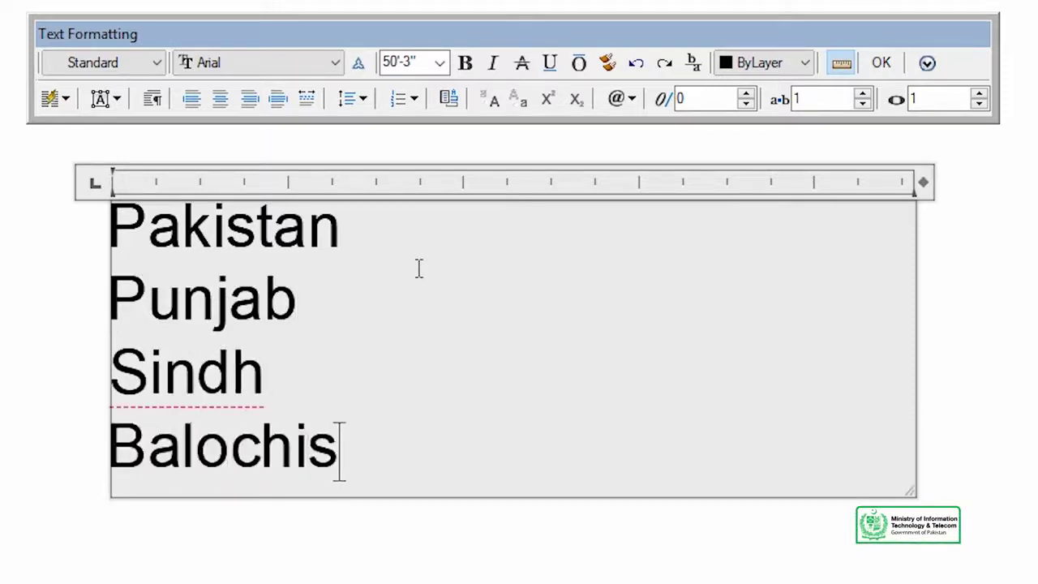
type("tan")
key("Return")
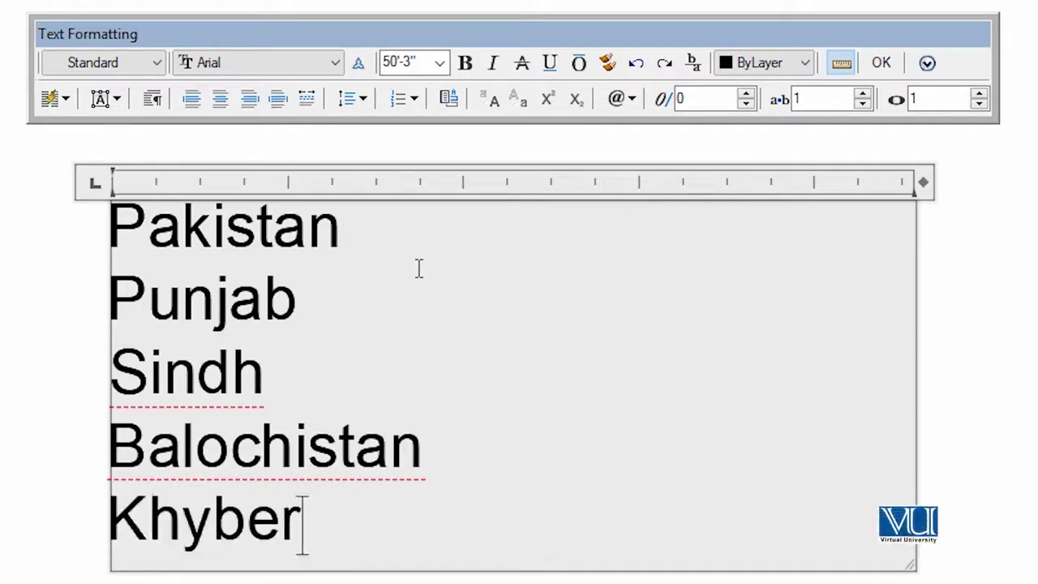
key("BackSpace")
key("BackSpace")
key("BackSpace")
type("KPK")
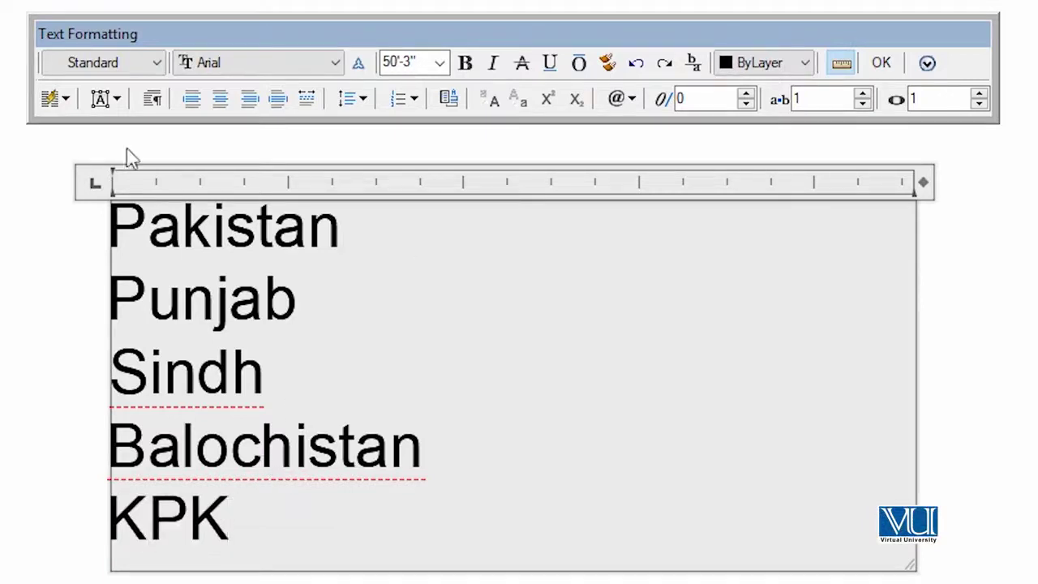
Step: Make all five province lines bold and red
left_click_drag(230, 519, 248, 109)
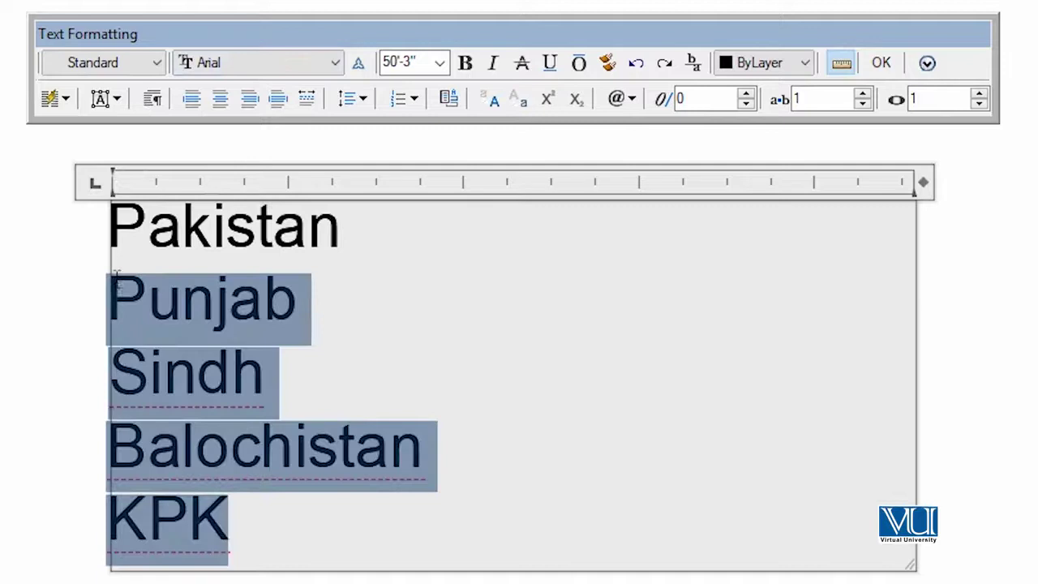
left_click(465, 64)
left_click(766, 64)
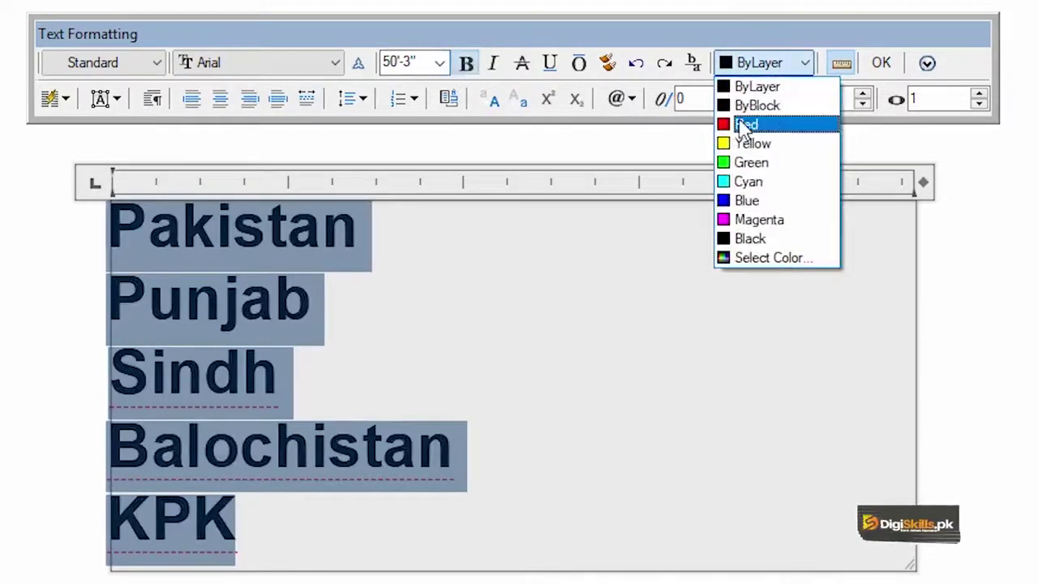
left_click(746, 124)
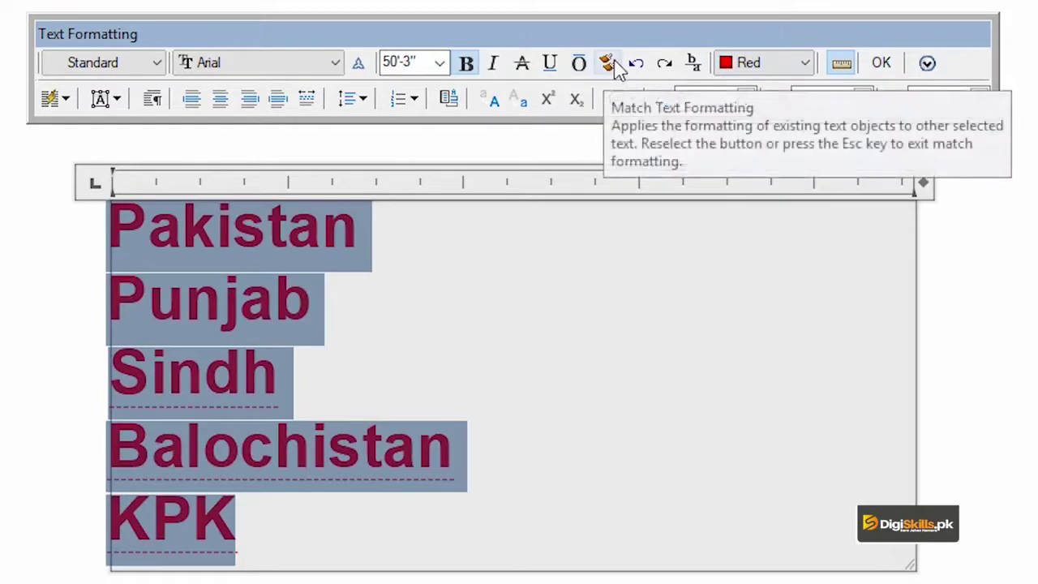
Step: Convert the lines to uppercase, trying lowercase before settling on uppercase
left_click(495, 108)
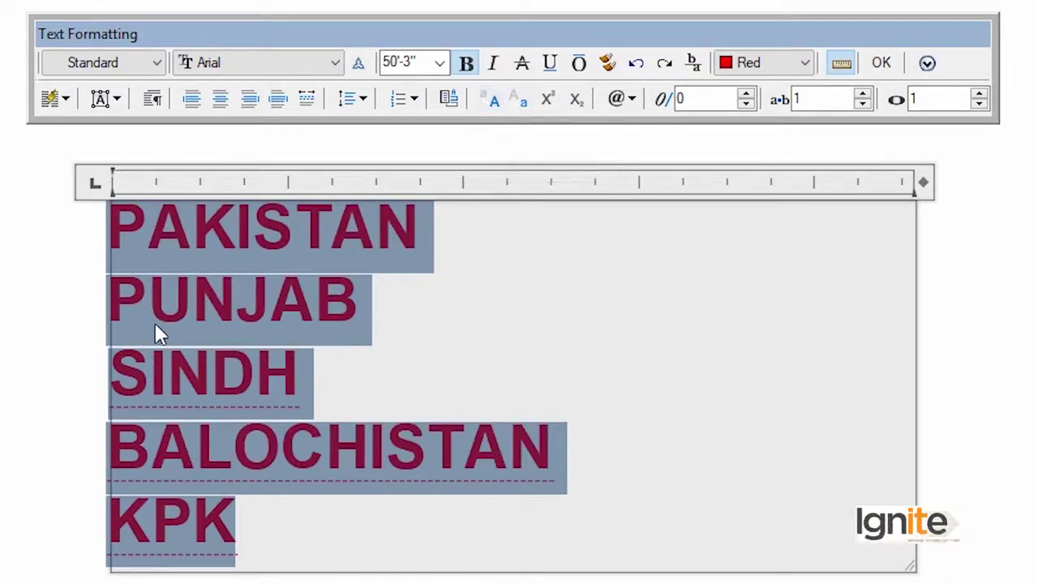
left_click(521, 103)
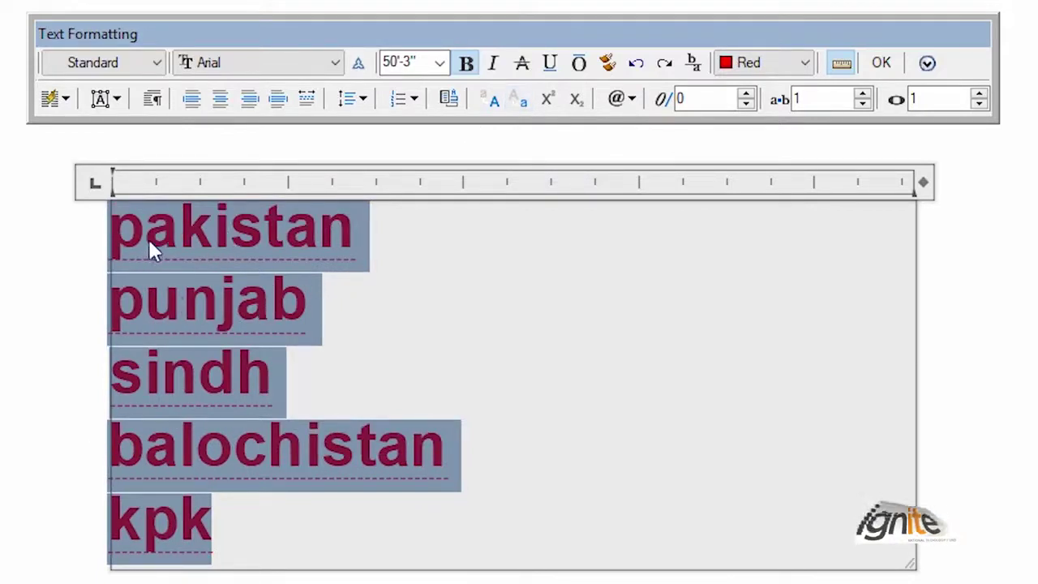
left_click(497, 105)
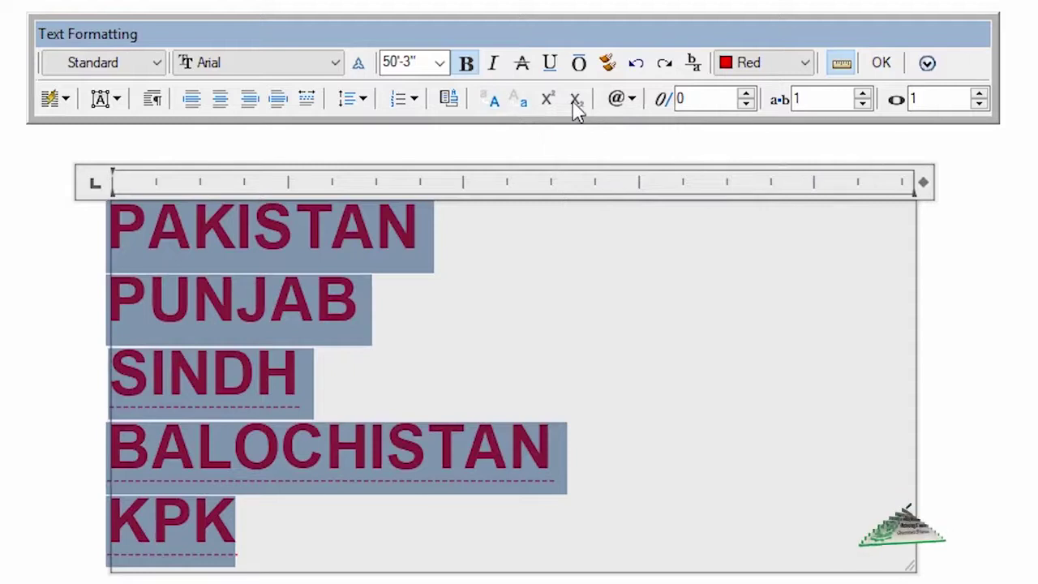
left_click(634, 104)
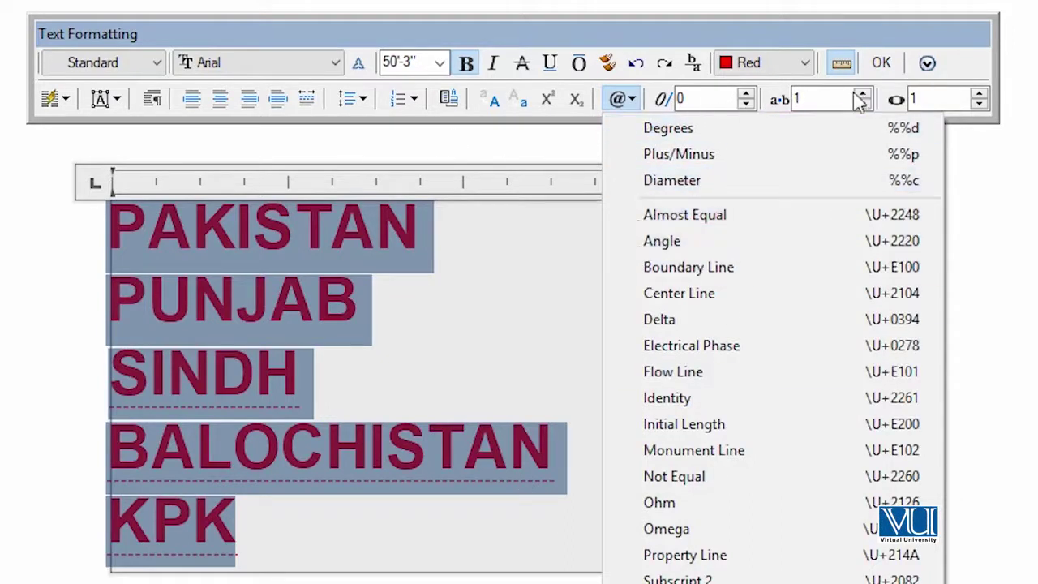
left_click(928, 66)
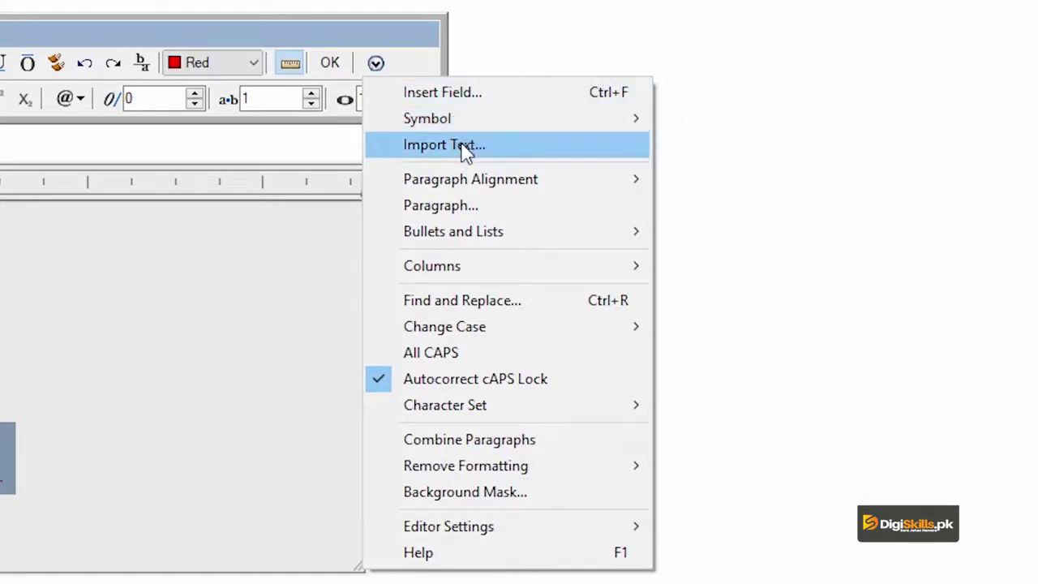
left_click(464, 147)
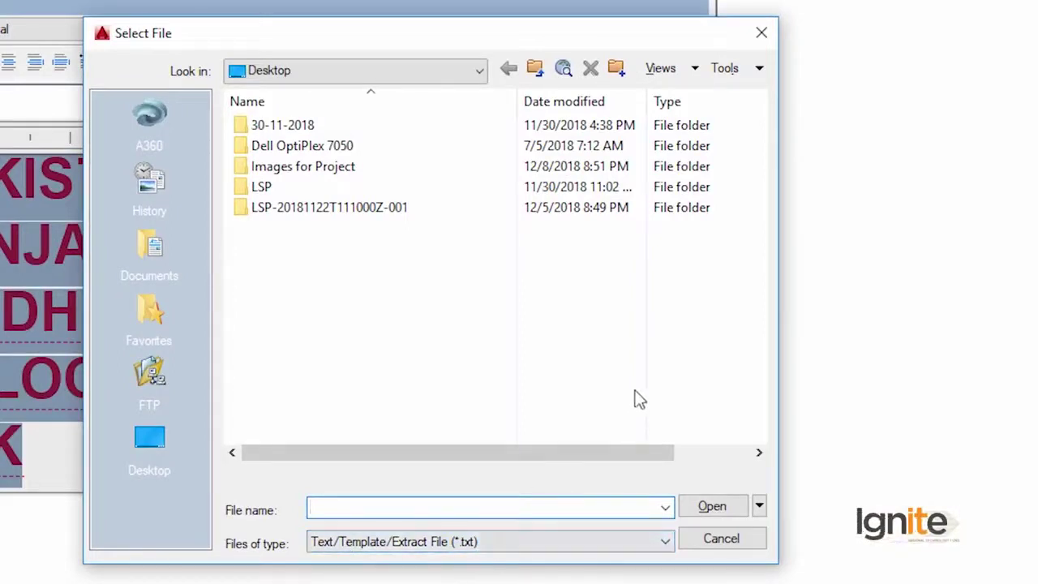
left_click(760, 35)
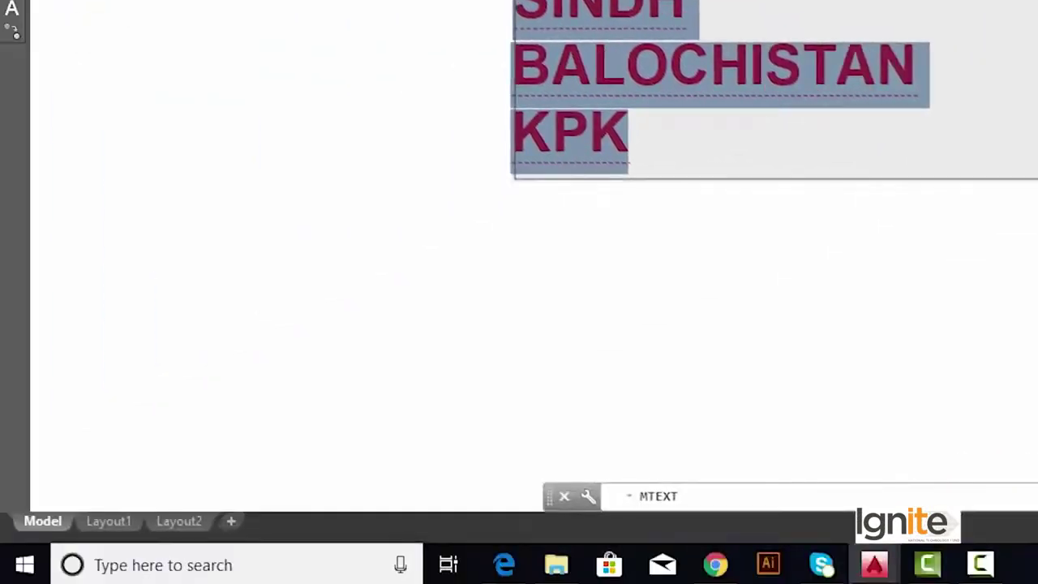
Step: Search the Start menu for 'not' to find Notepad
left_click(99, 565)
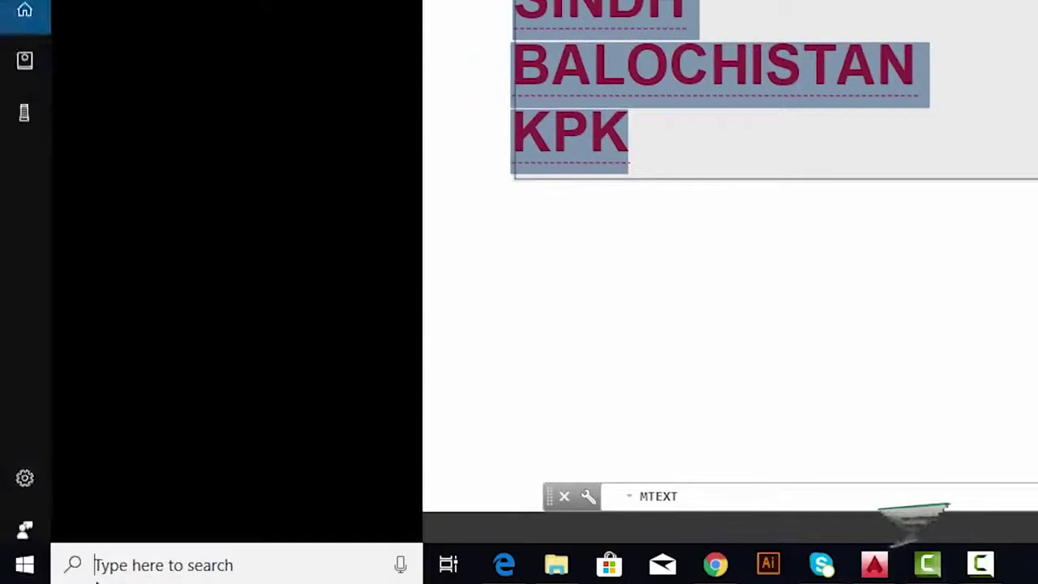
type("no")
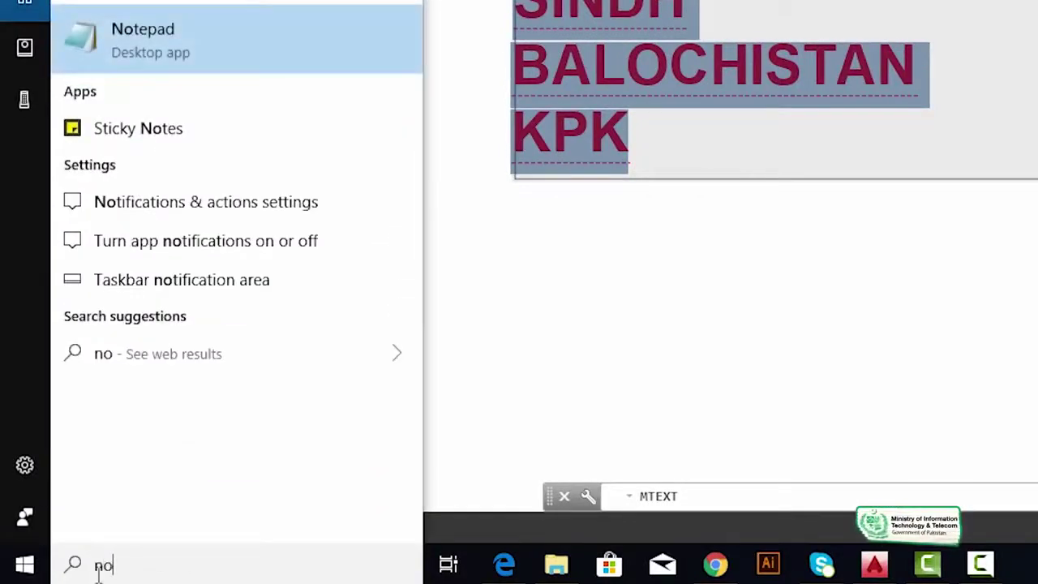
type("t")
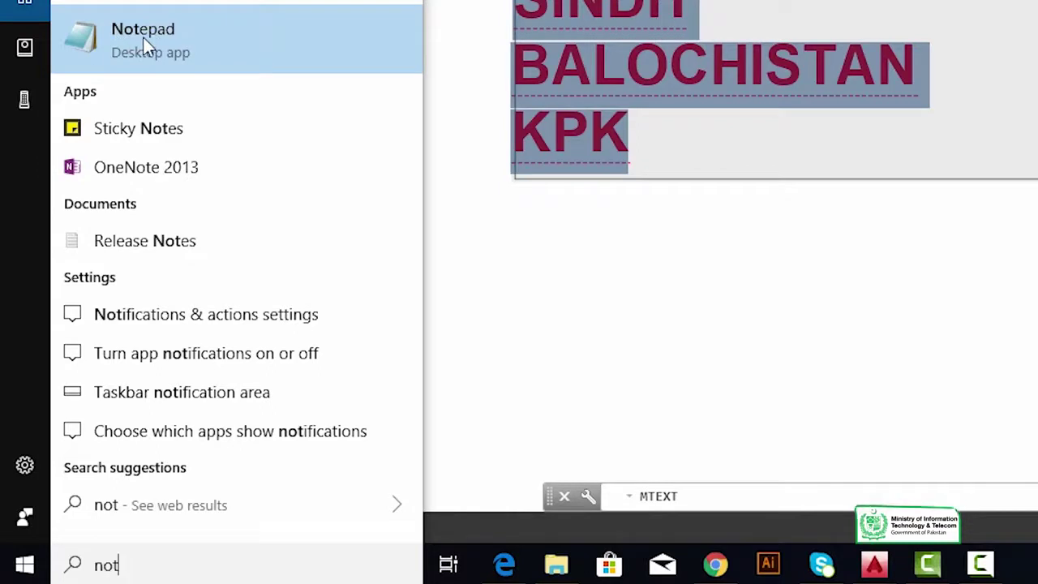
Step: Launch Notepad and copy the AutoCAD definition paragraph from the Google results
left_click(142, 39)
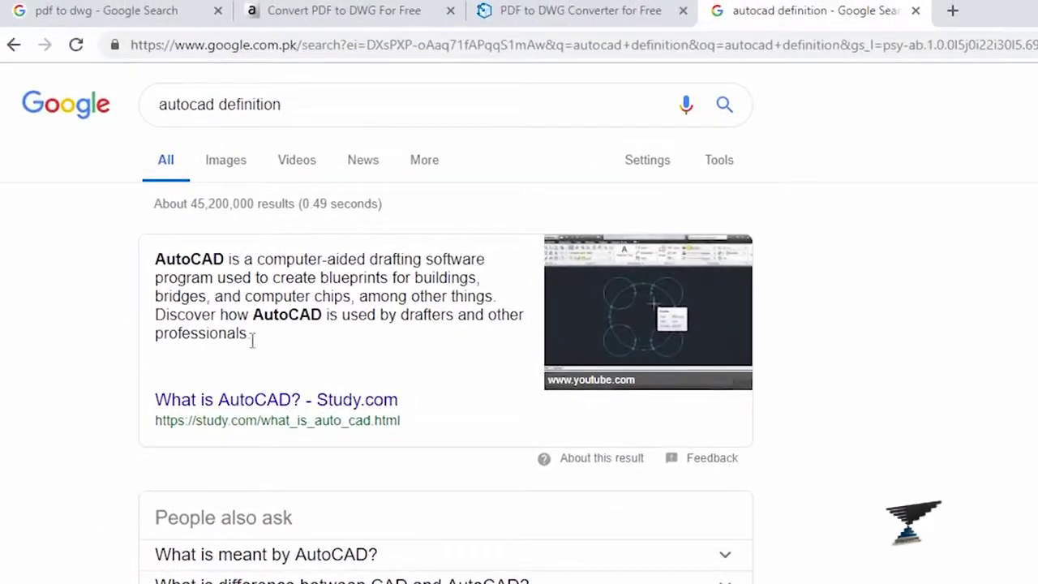
left_click_drag(251, 335, 157, 255)
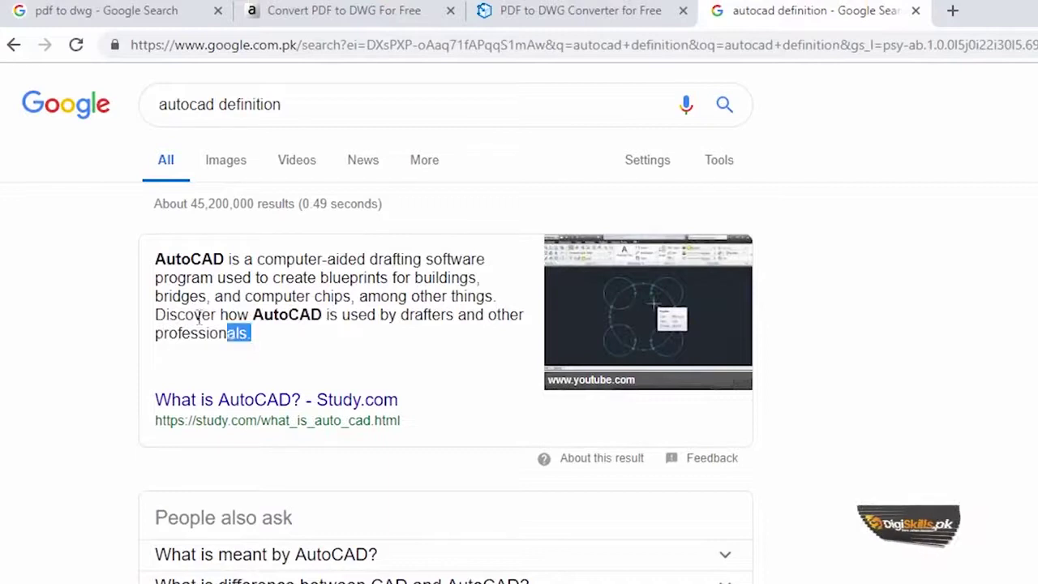
right_click(181, 275)
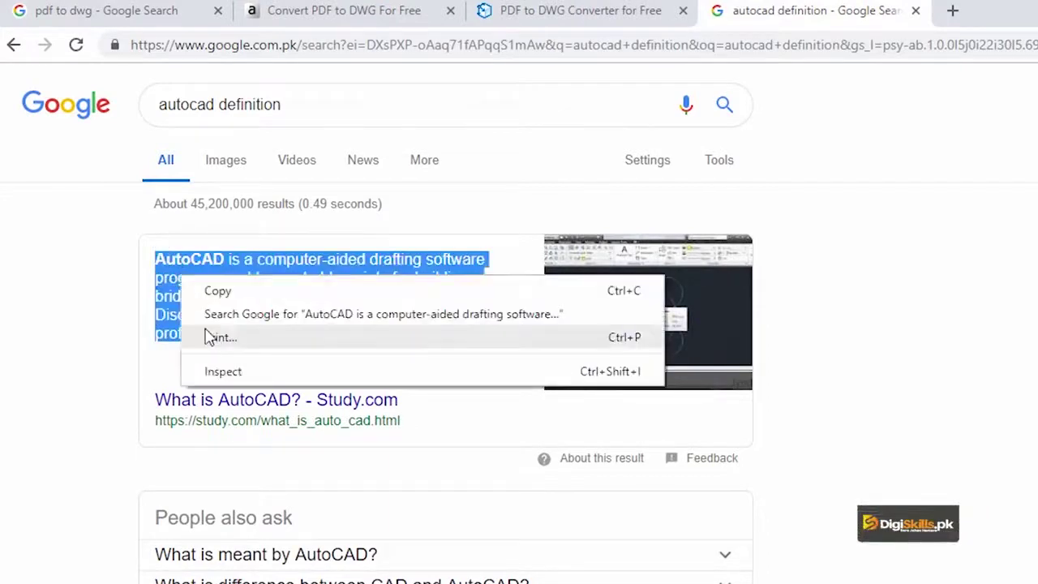
left_click(238, 294)
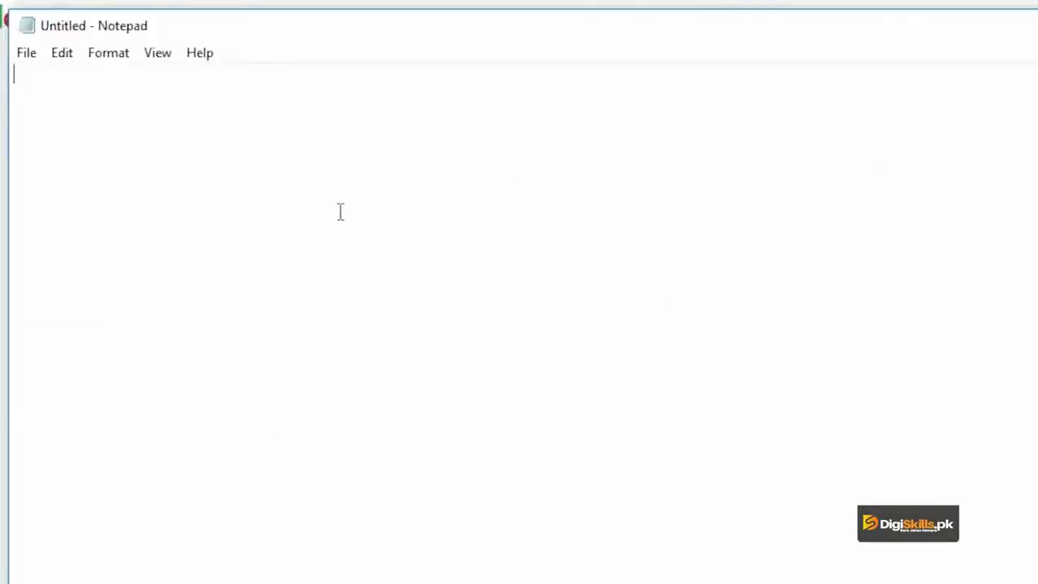
Step: Paste the definition into Notepad and point Save As to D:\Drawing
key("ctrl+v")
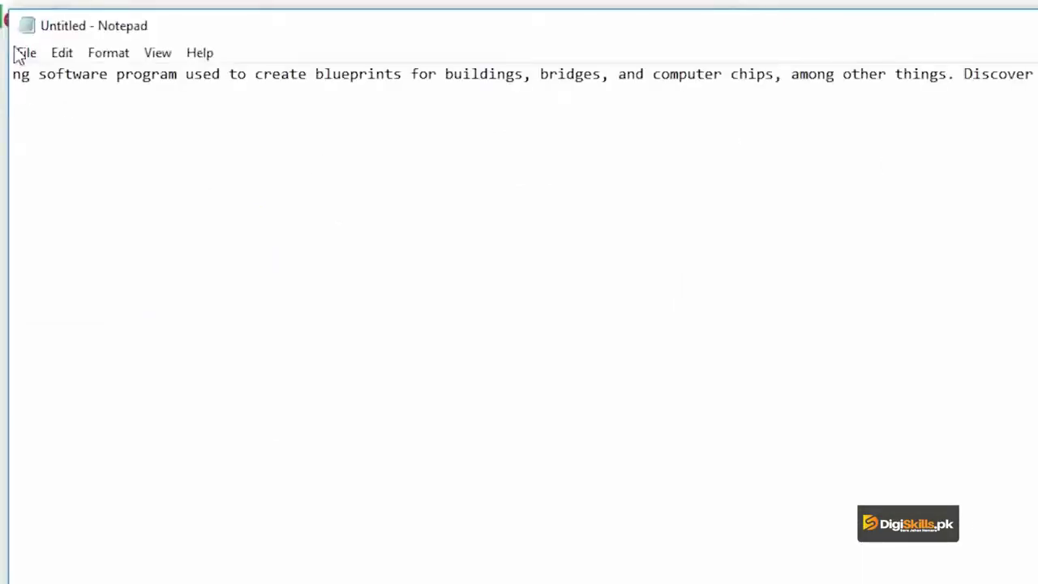
left_click(27, 57)
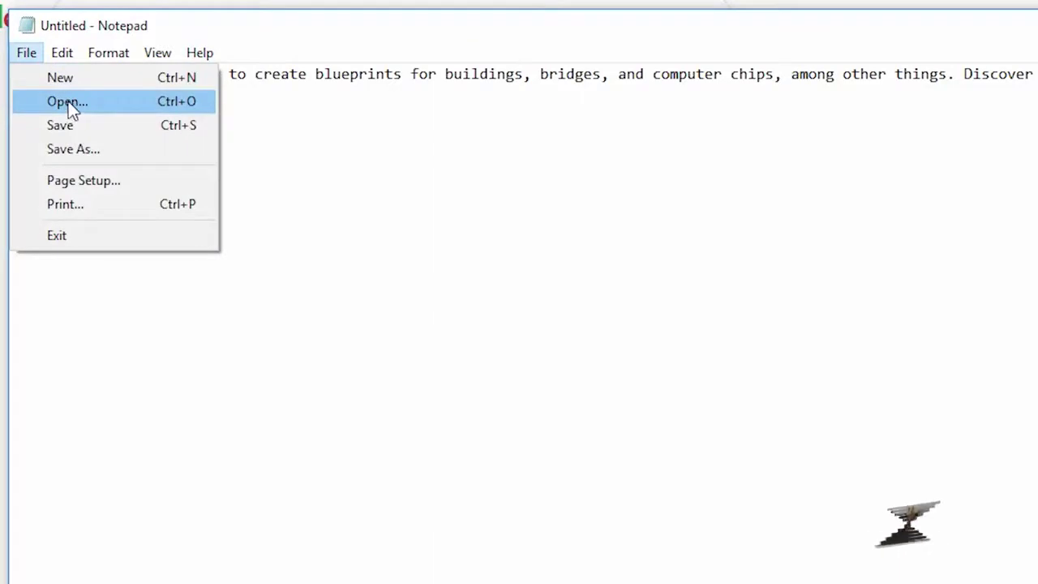
left_click(58, 149)
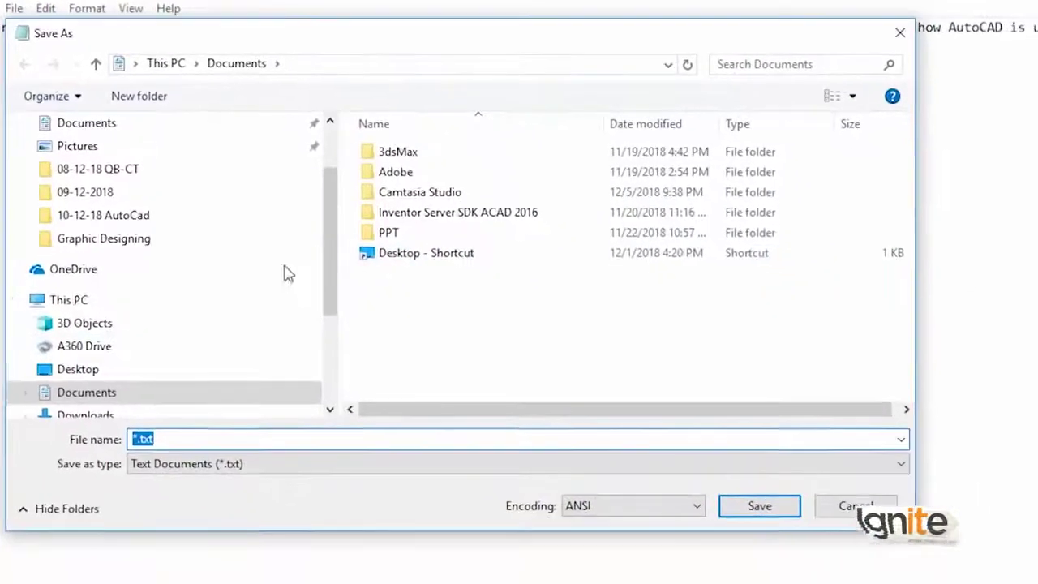
left_click(311, 67)
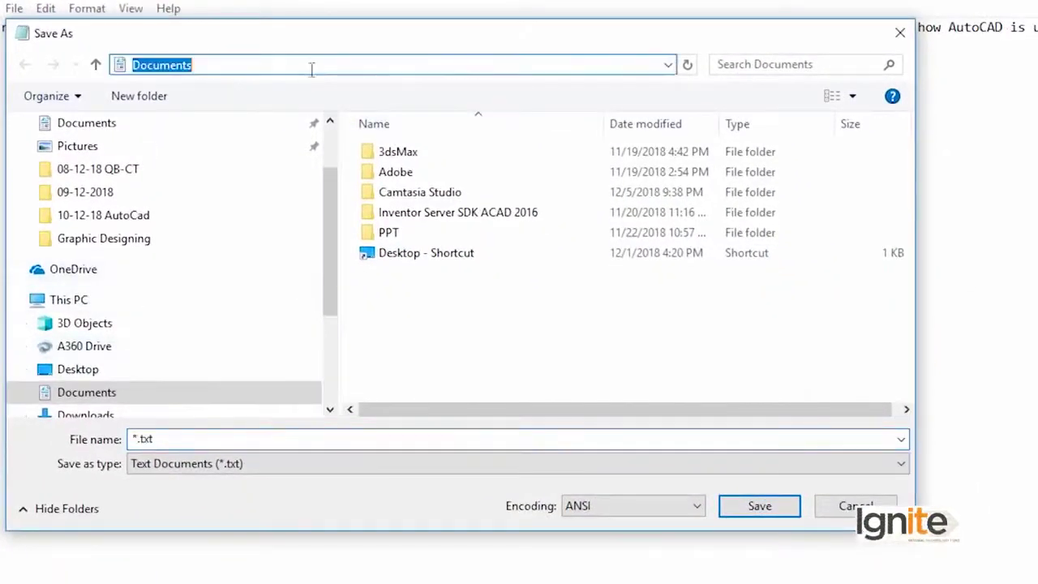
left_click(668, 67)
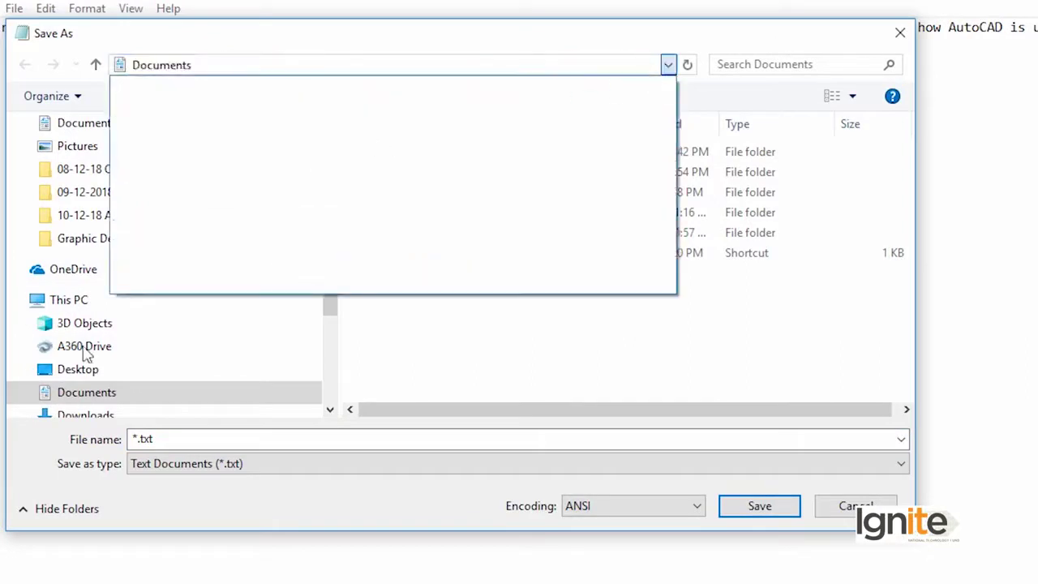
scroll(162, 357, "down", 3)
scroll(132, 364, "down", 3)
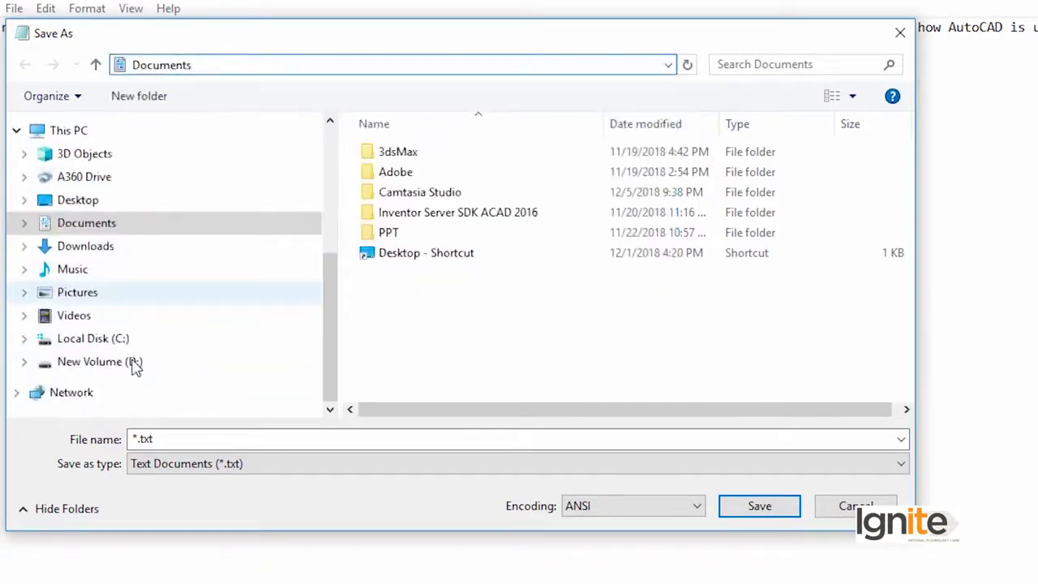
left_click(107, 375)
double_click(421, 171)
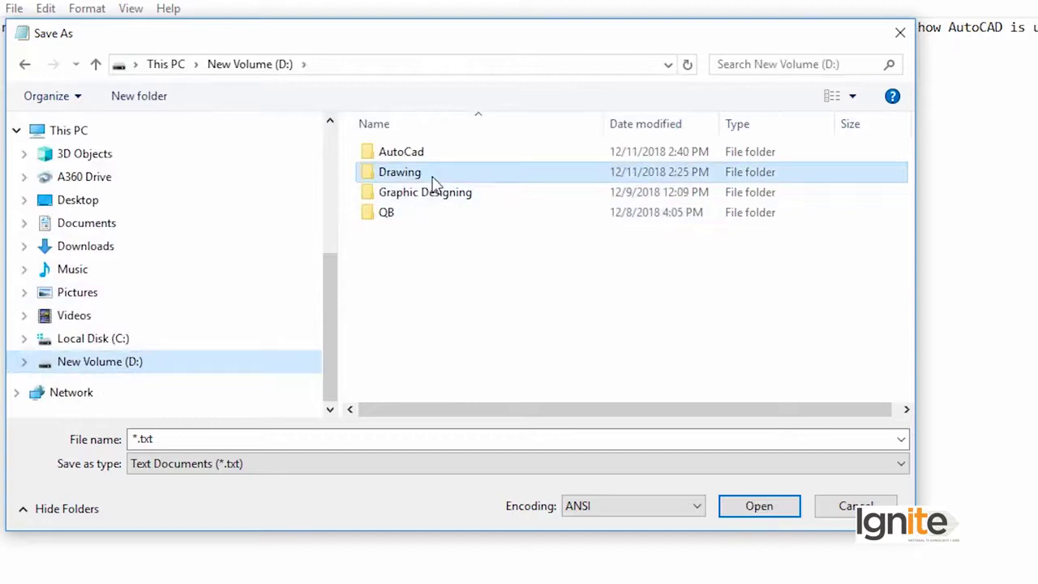
Step: Save the note under the name 'Multiline text'
left_click(240, 437)
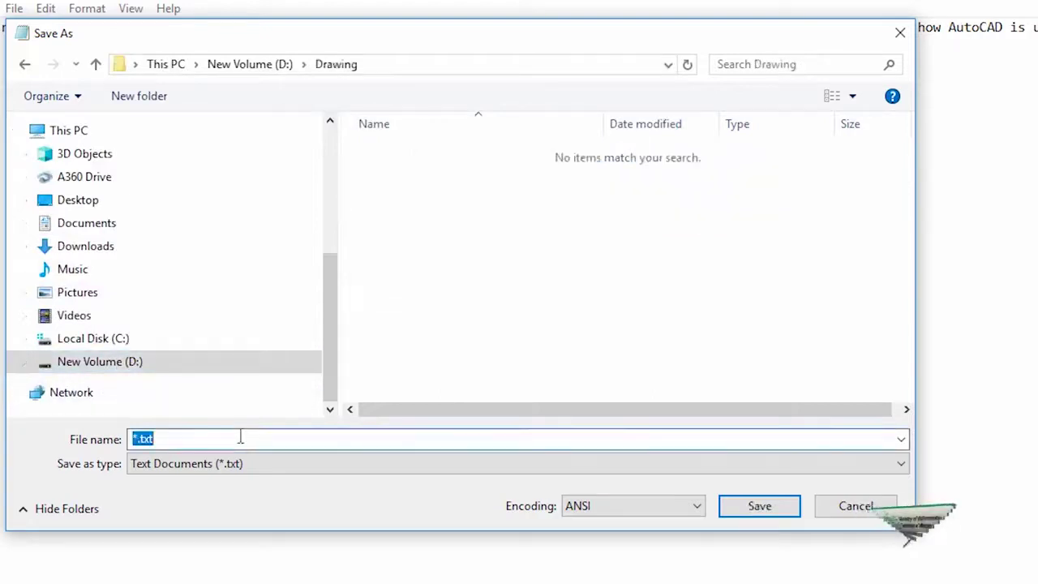
type("Multilin")
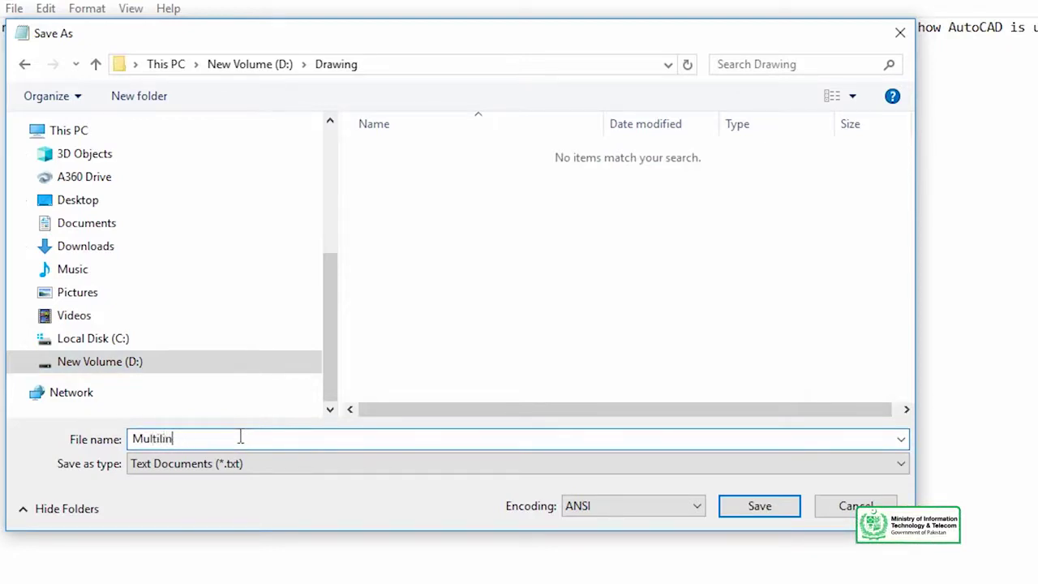
type("e text")
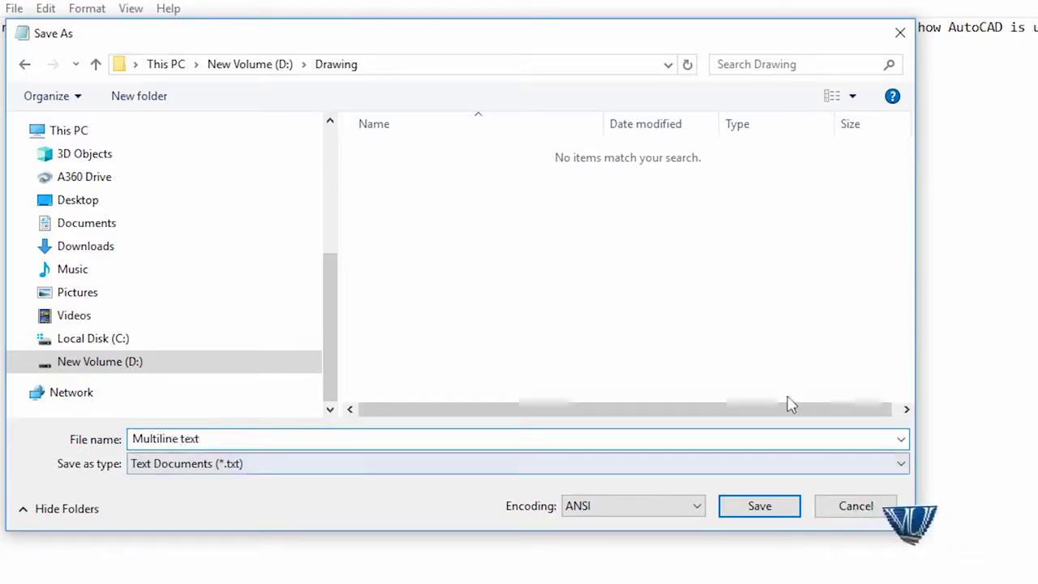
left_click(762, 511)
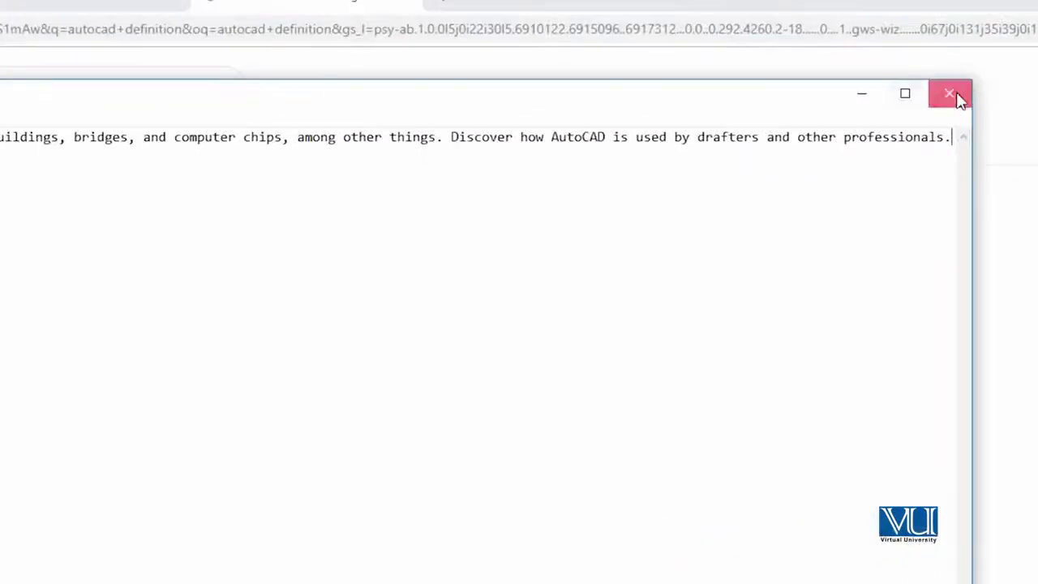
Step: Close Notepad and reopen the province list text in AutoCAD for editing
left_click(949, 91)
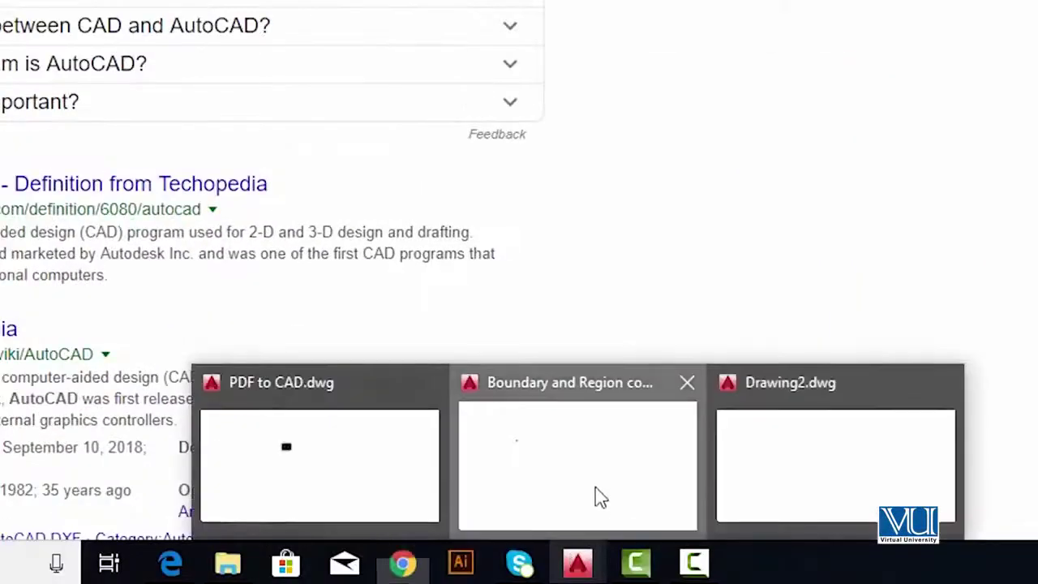
mouse_move(577, 561)
left_click(595, 514)
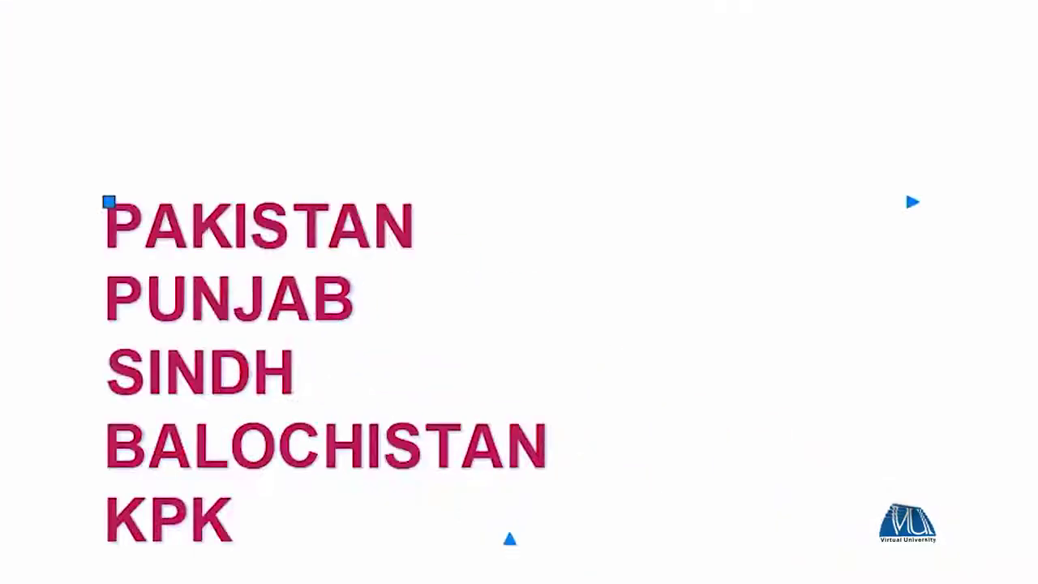
double_click(274, 528)
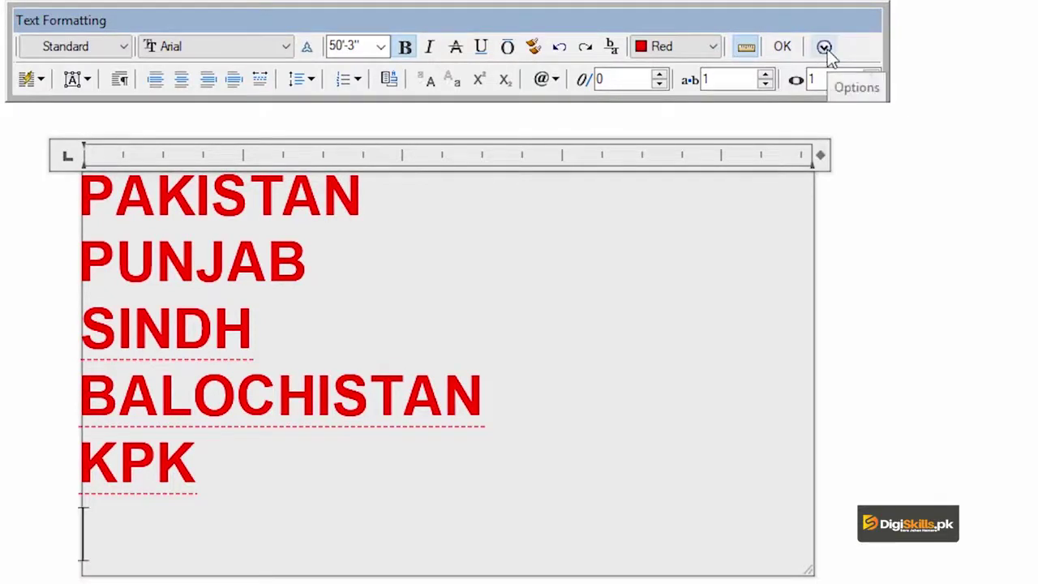
Step: Import the 'Multiline text' file from D:\Drawing into the multiline text
left_click(825, 48)
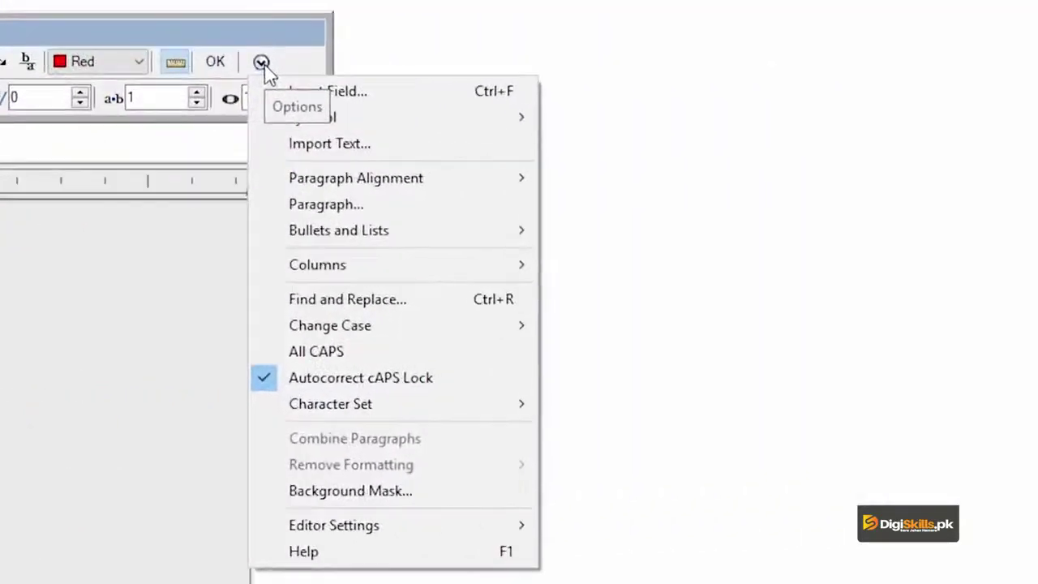
left_click(306, 154)
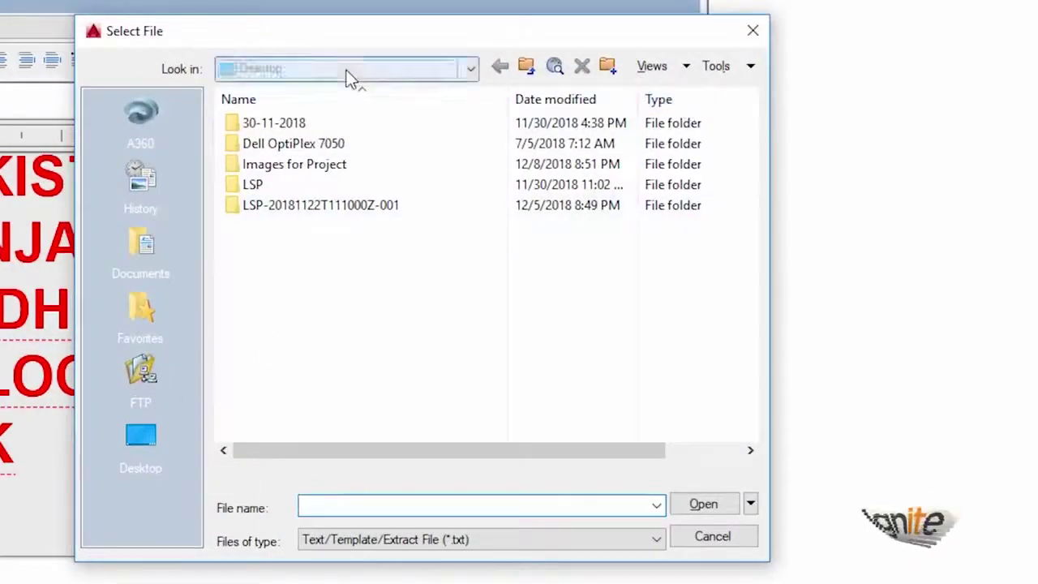
left_click(347, 70)
left_click(318, 195)
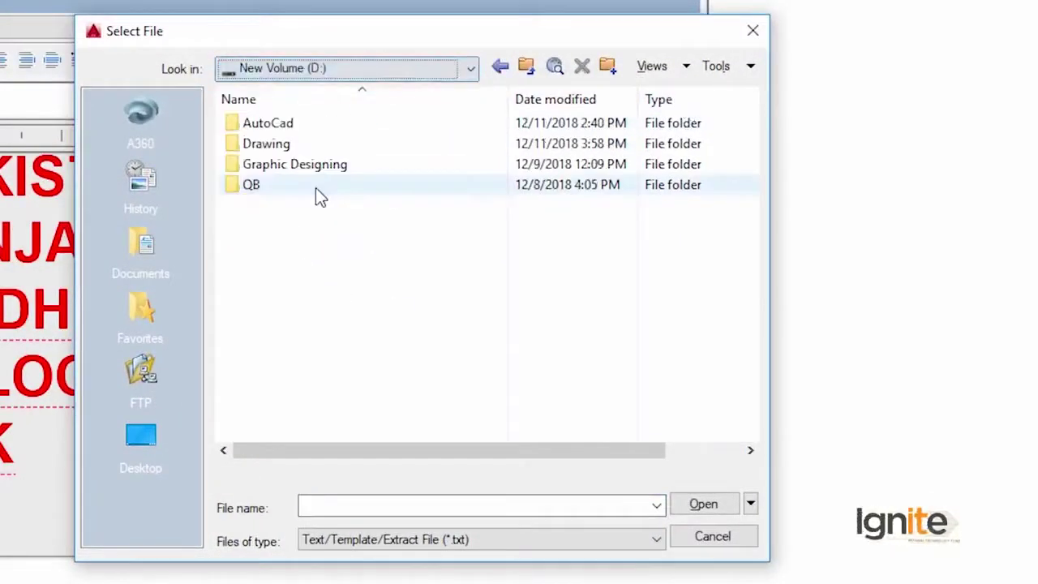
double_click(257, 141)
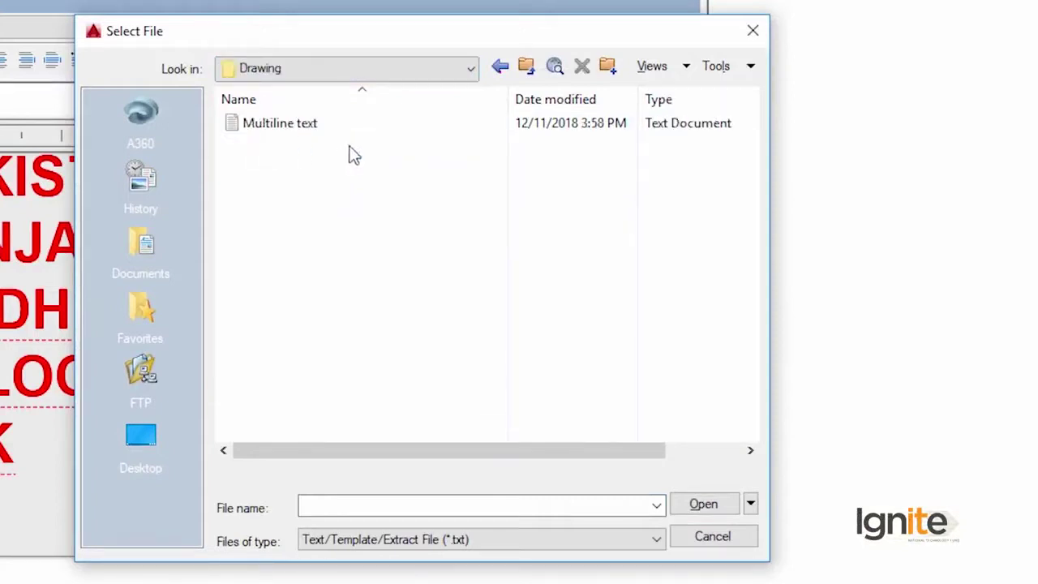
left_click(266, 126)
left_click(699, 507)
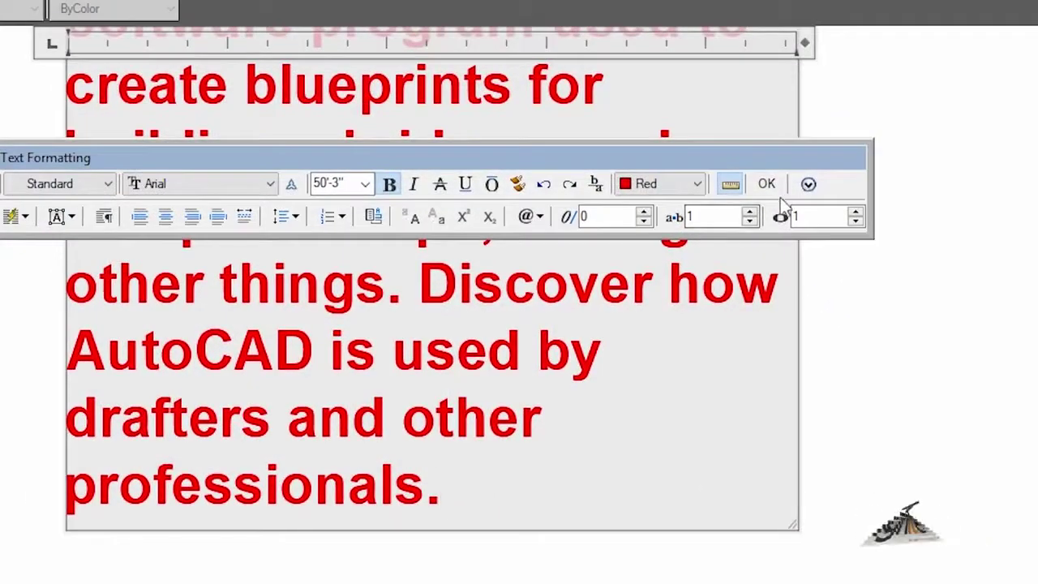
Step: Delete the PAKISTAN through KPK lines, keeping only the imported definition paragraph
left_click(766, 180)
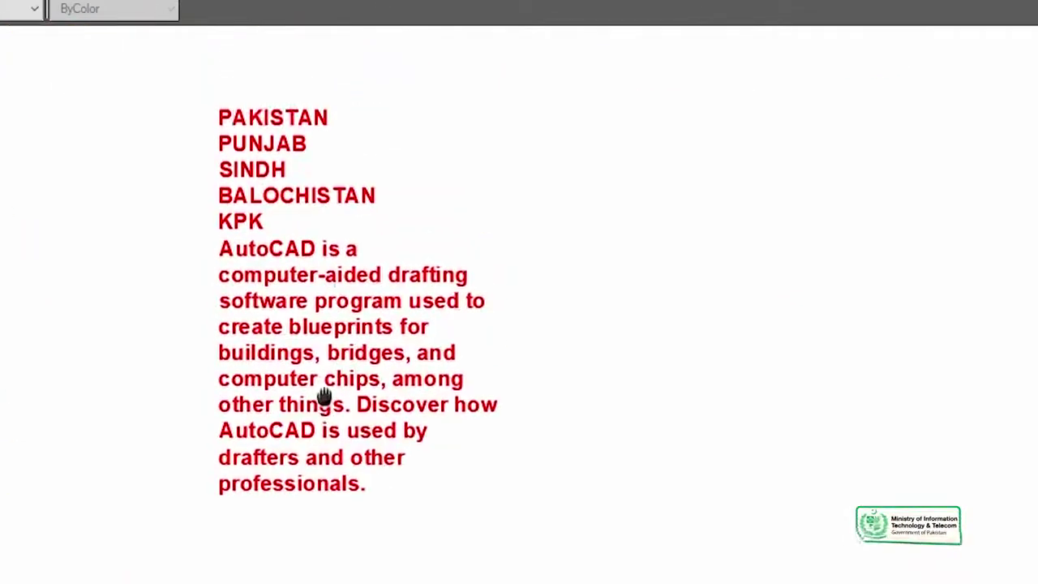
double_click(323, 395)
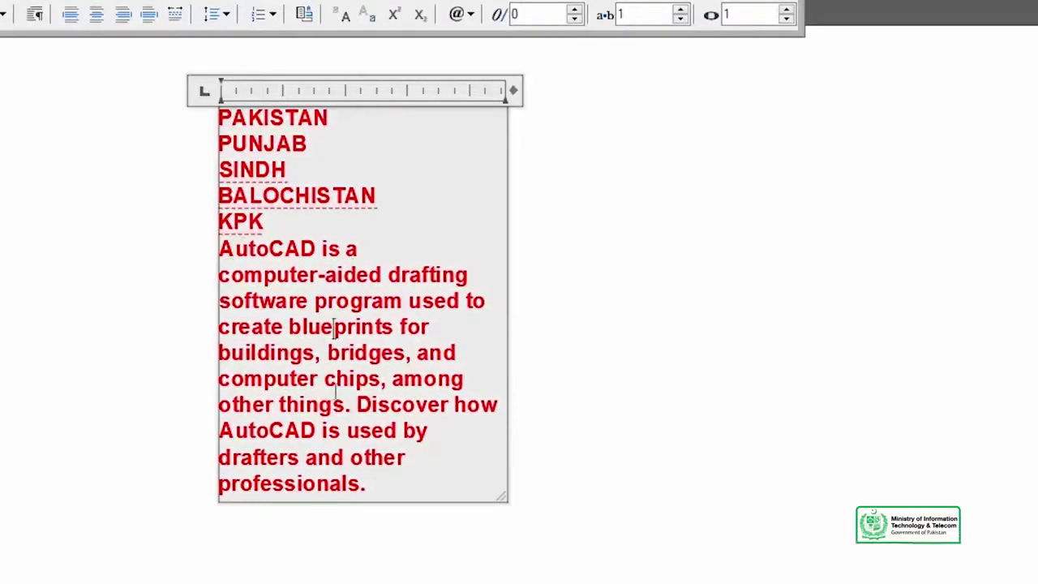
left_click_drag(268, 230, 230, 97)
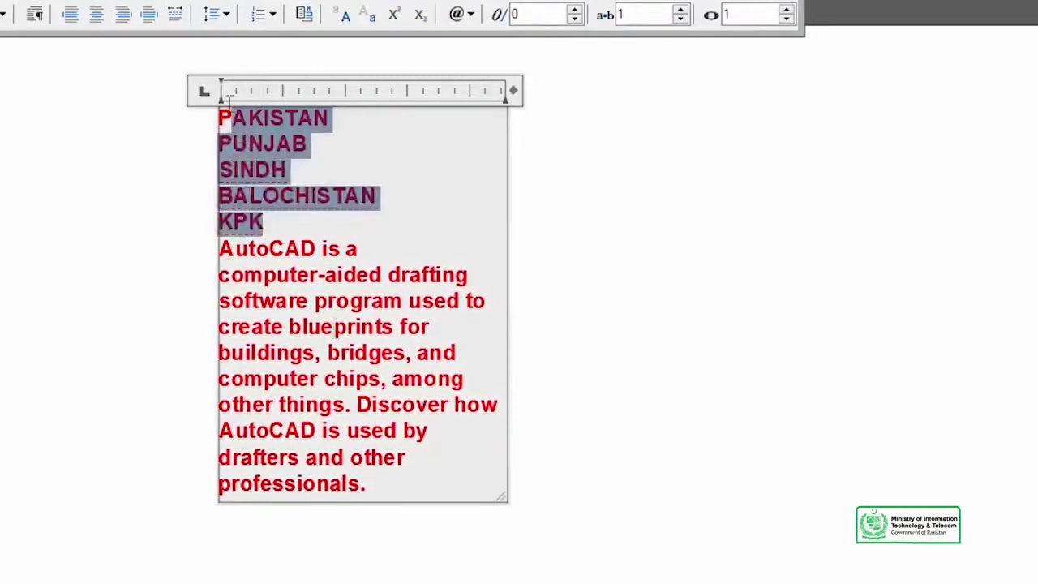
key("Delete")
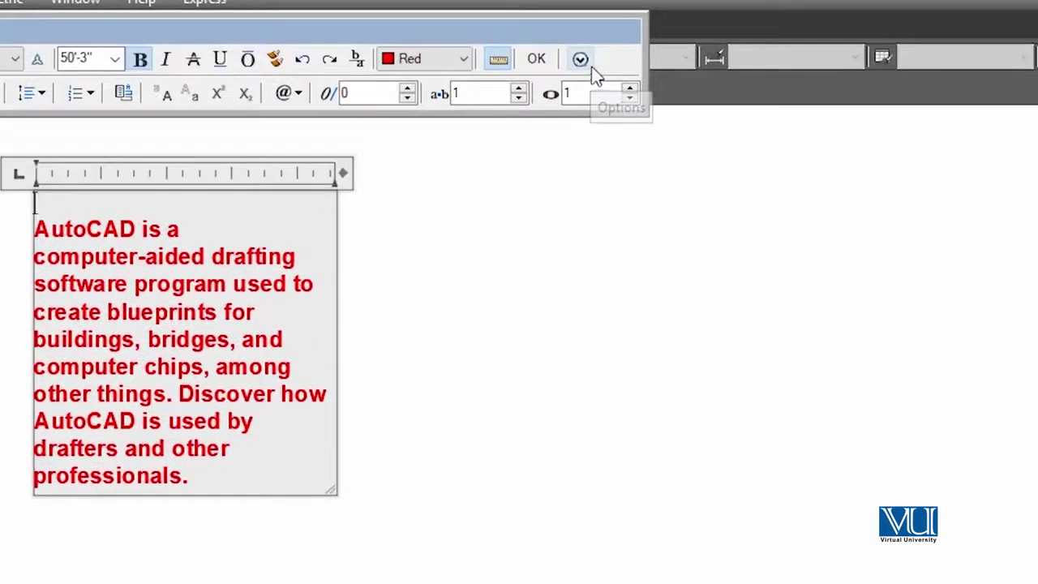
Step: Centre-align the AutoCAD definition paragraph after briefly trying left alignment
left_click(584, 60)
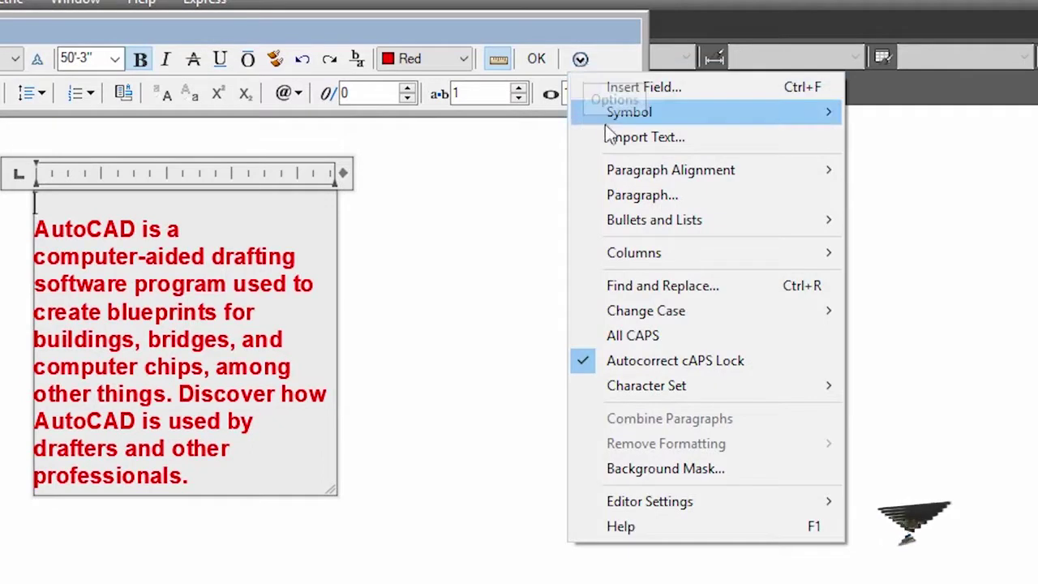
mouse_move(670, 171)
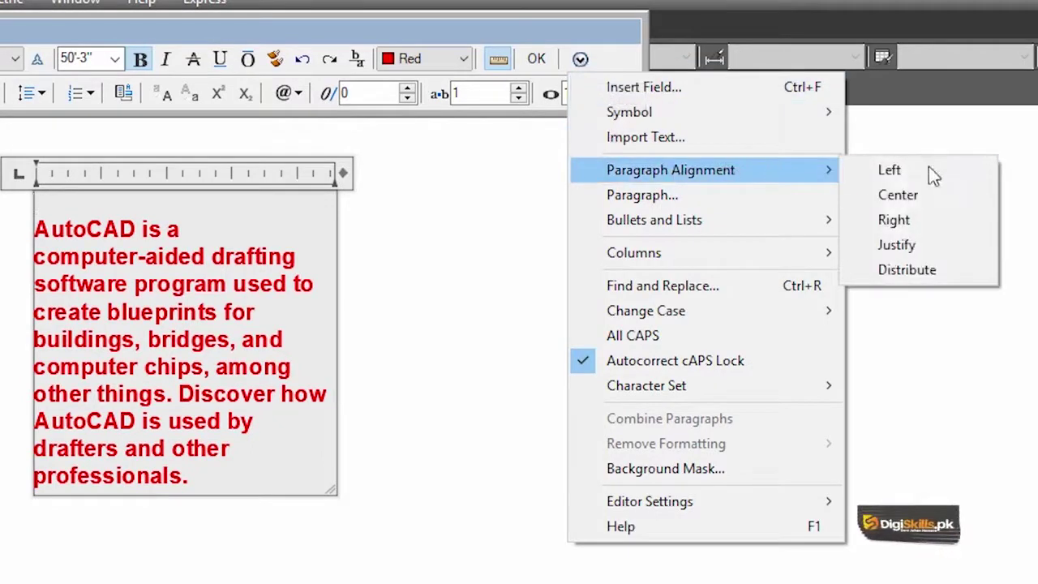
left_click(920, 180)
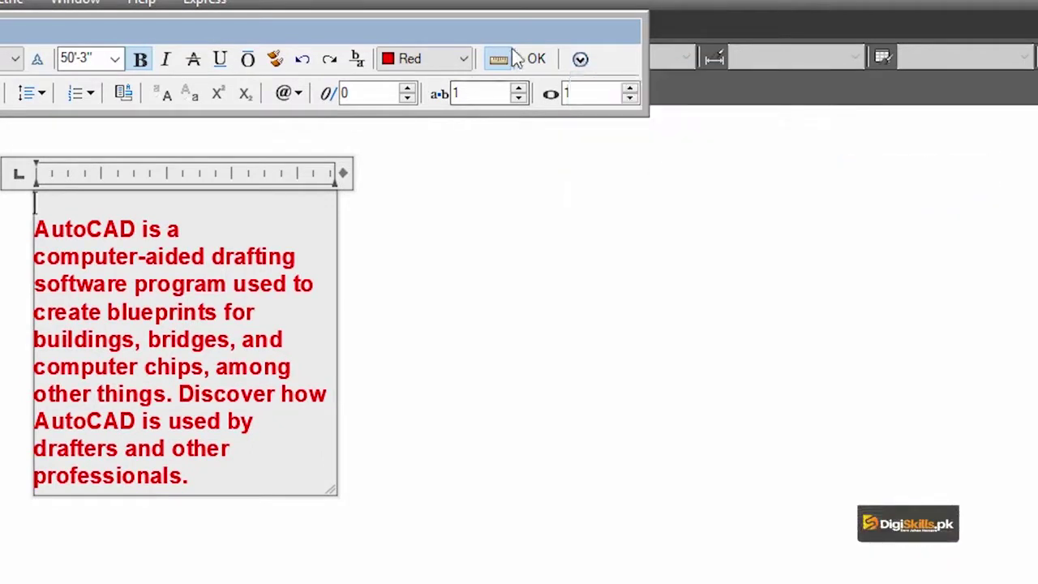
triple_click(186, 315)
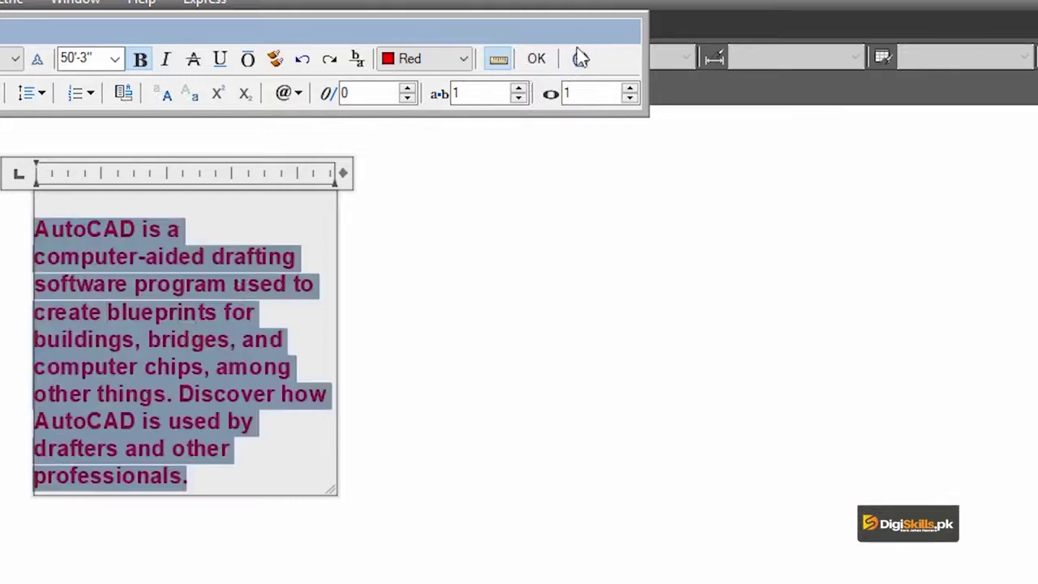
left_click(579, 60)
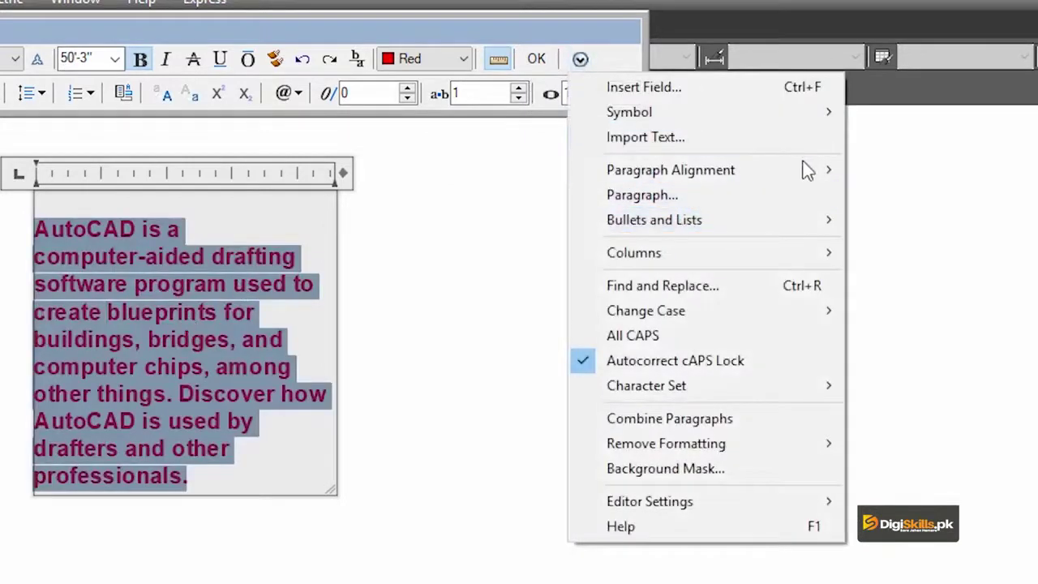
mouse_move(705, 169)
left_click(886, 180)
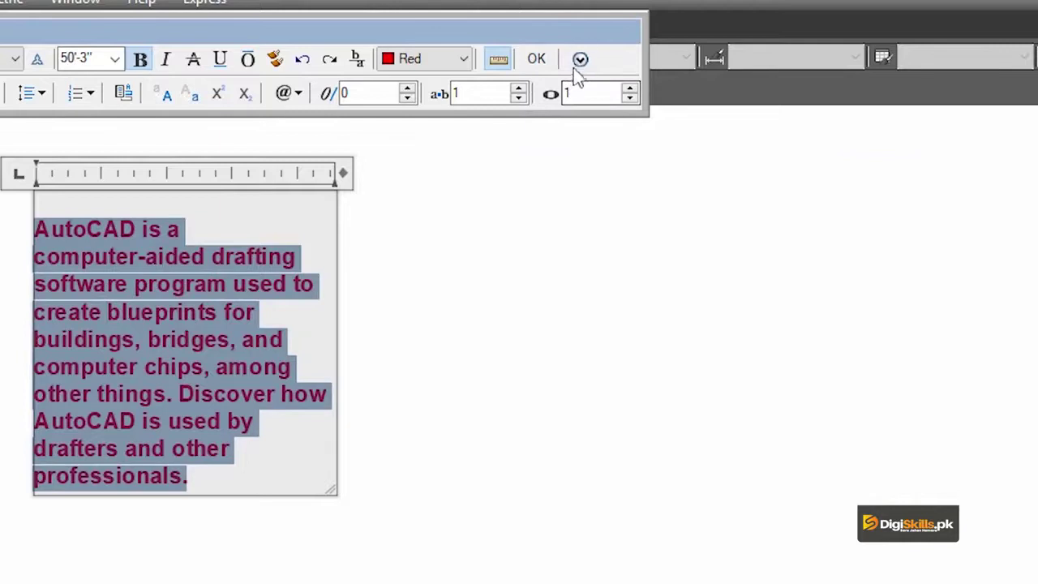
left_click(577, 63)
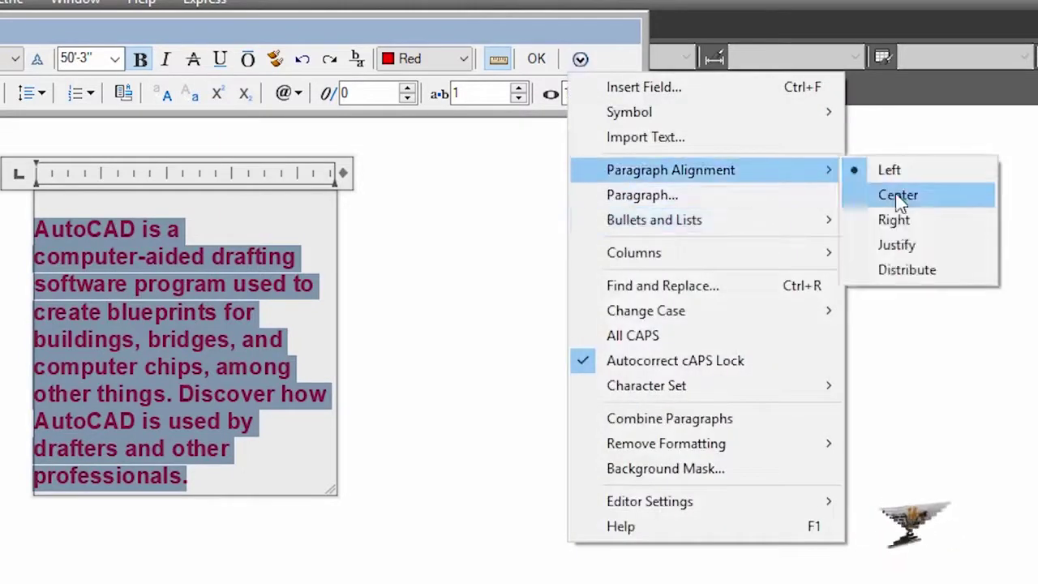
left_click(898, 196)
left_click(580, 60)
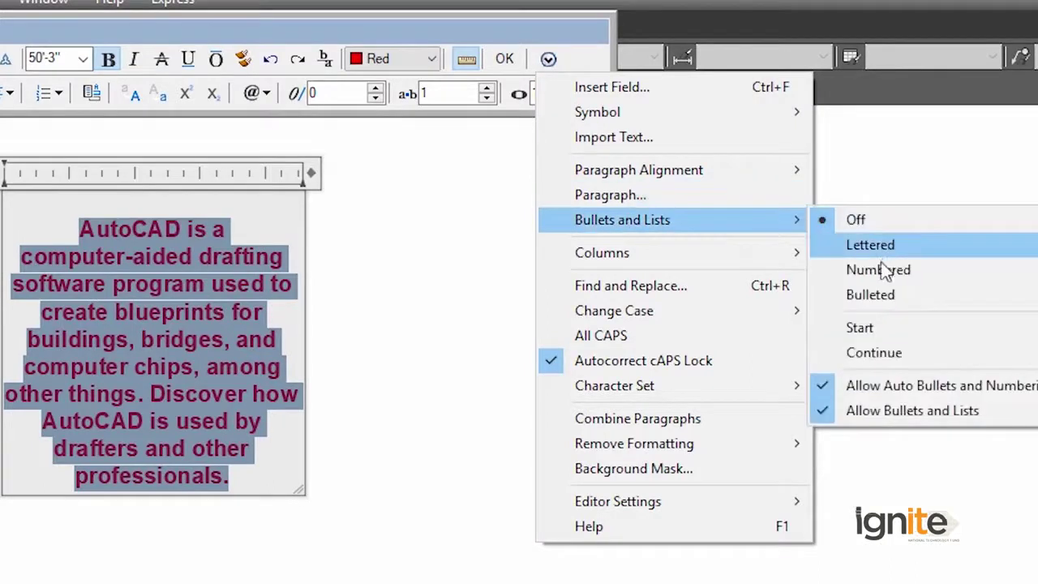
Step: Number the paragraph as item 1 and add sample items 2–4 plus an empty item 5
mouse_move(653, 220)
left_click(883, 270)
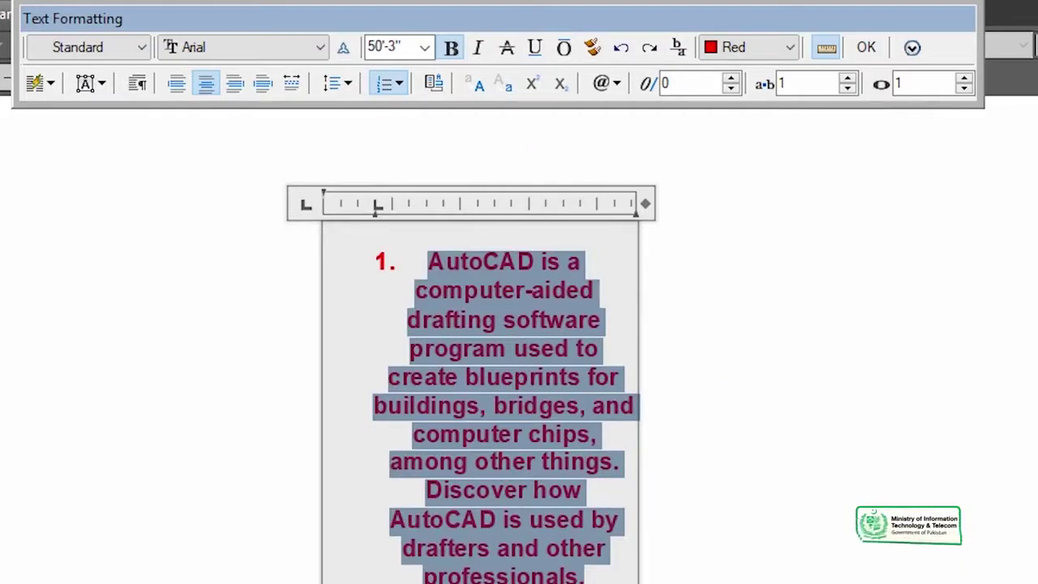
left_click(601, 574)
key("Return")
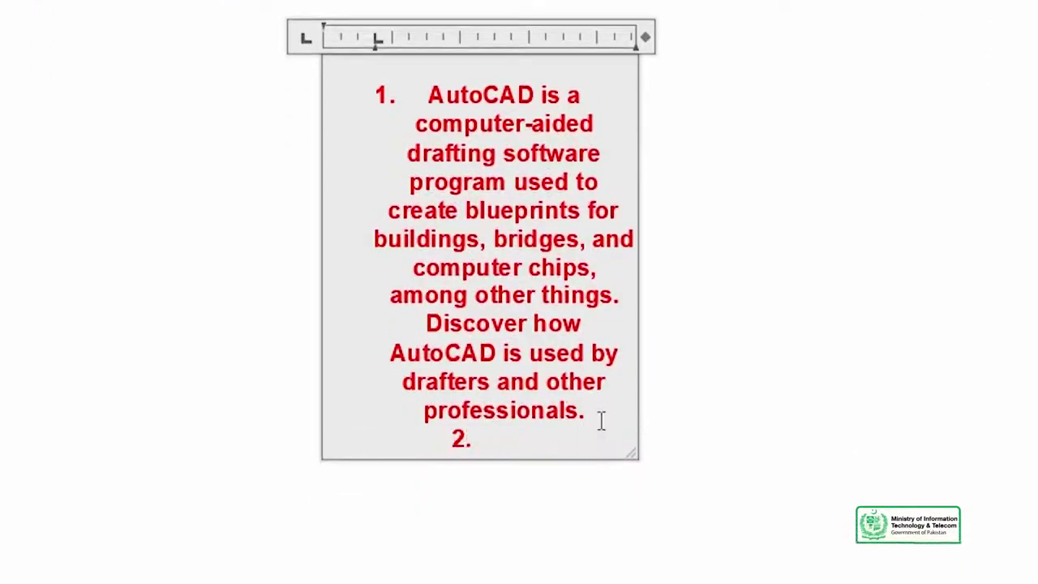
type("hdthdfruh")
key("Return")
type("hyredher")
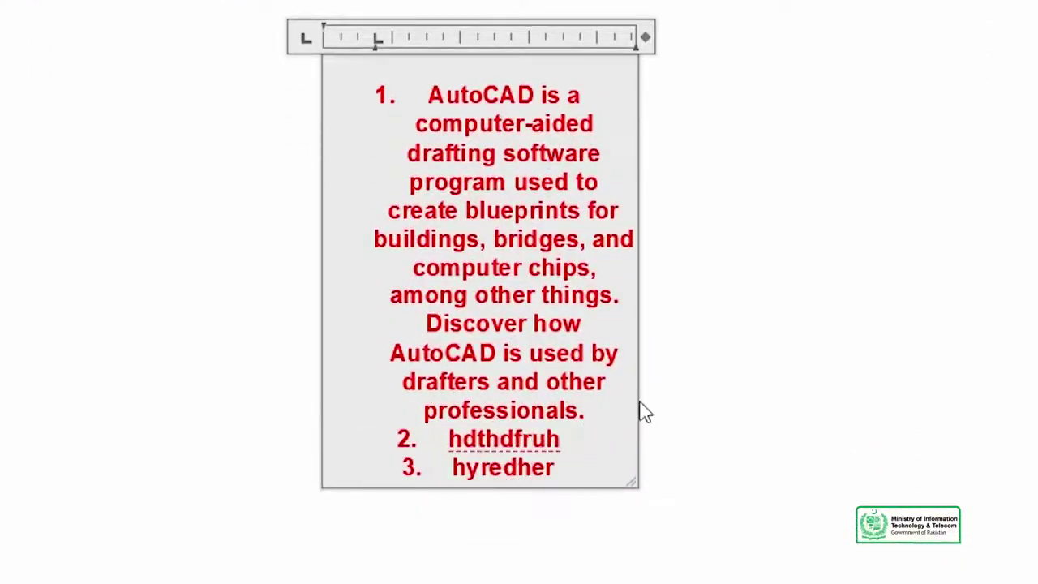
key("Return")
type("hje5r")
key("Return")
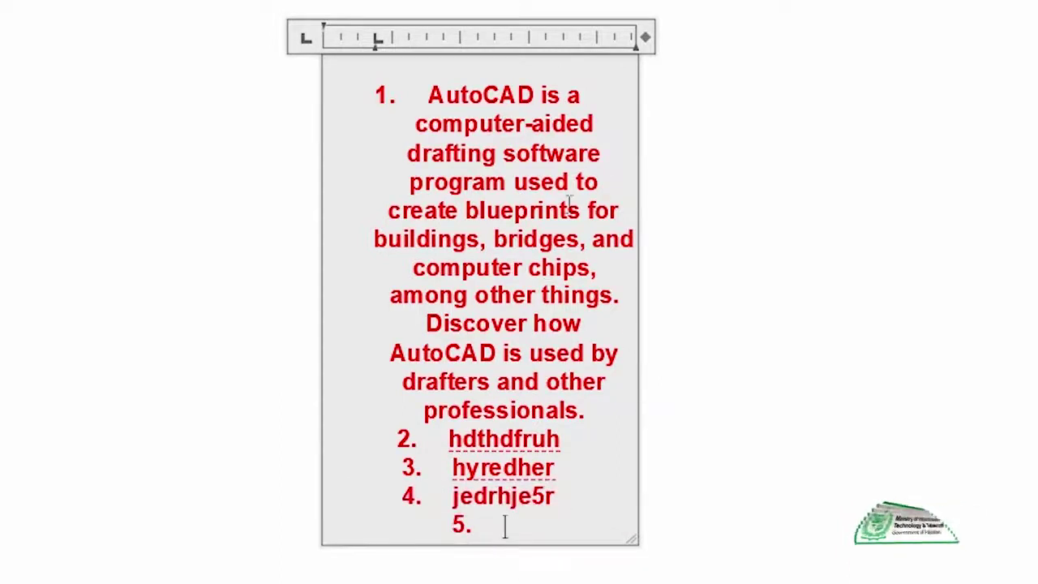
Step: Select the first numbered paragraph
triple_click(513, 390)
left_click(518, 387)
triple_click(557, 209)
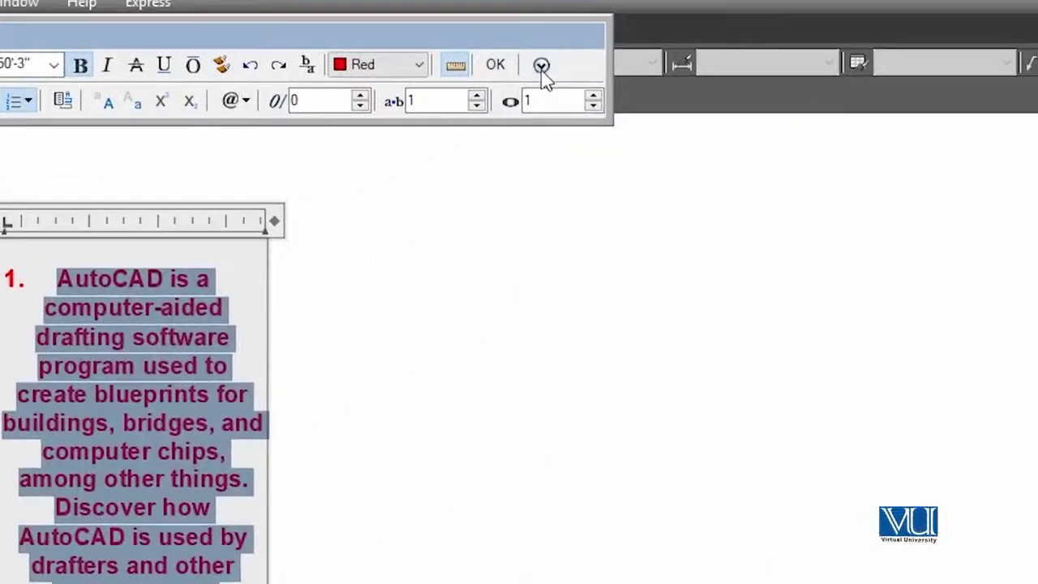
Step: Turn on a background mask behind the multiline text with Green as the fill colour
left_click(541, 68)
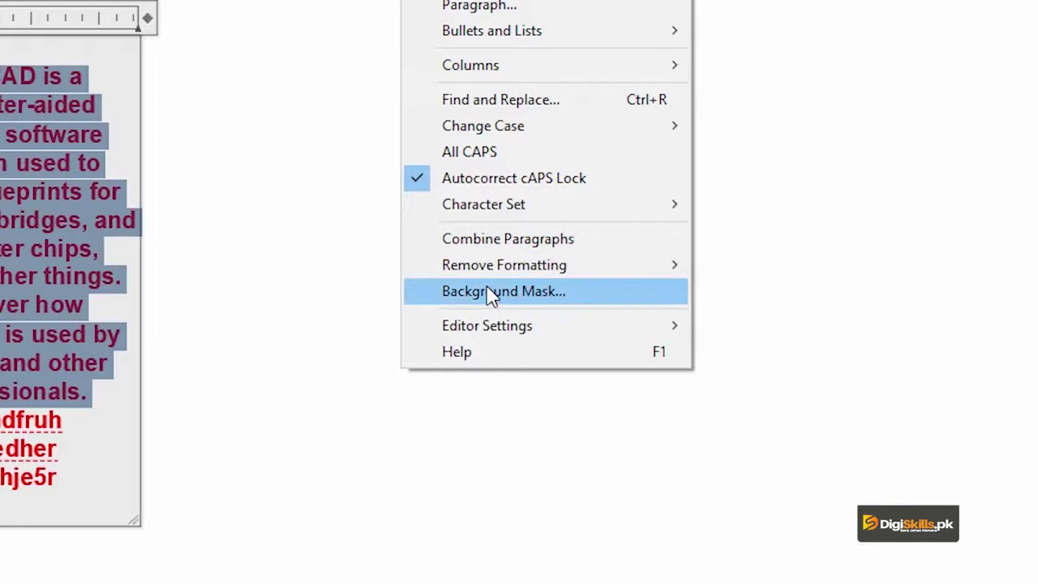
mouse_move(486, 325)
left_click(514, 297)
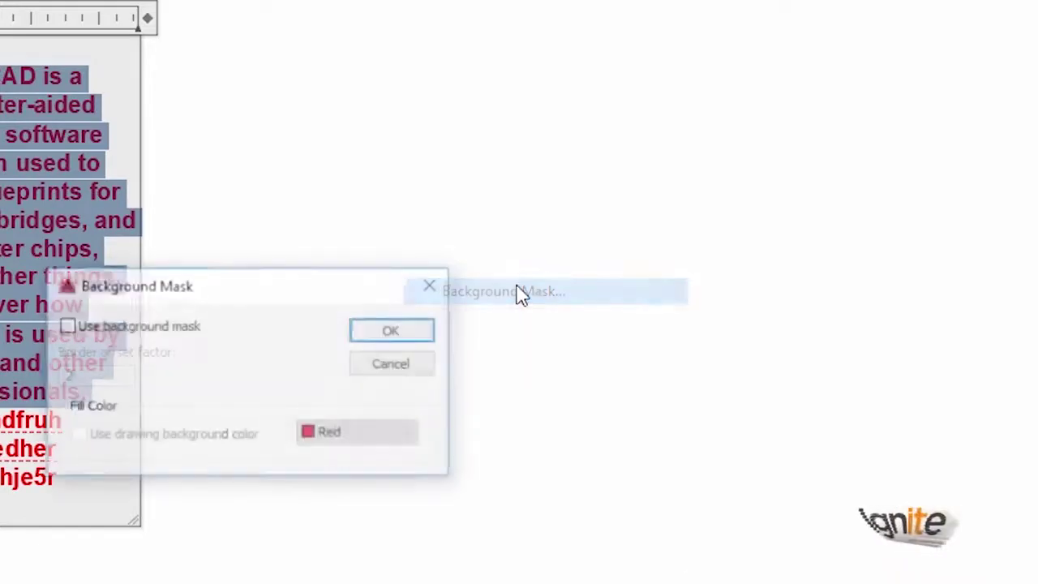
left_click_drag(222, 286, 362, 71)
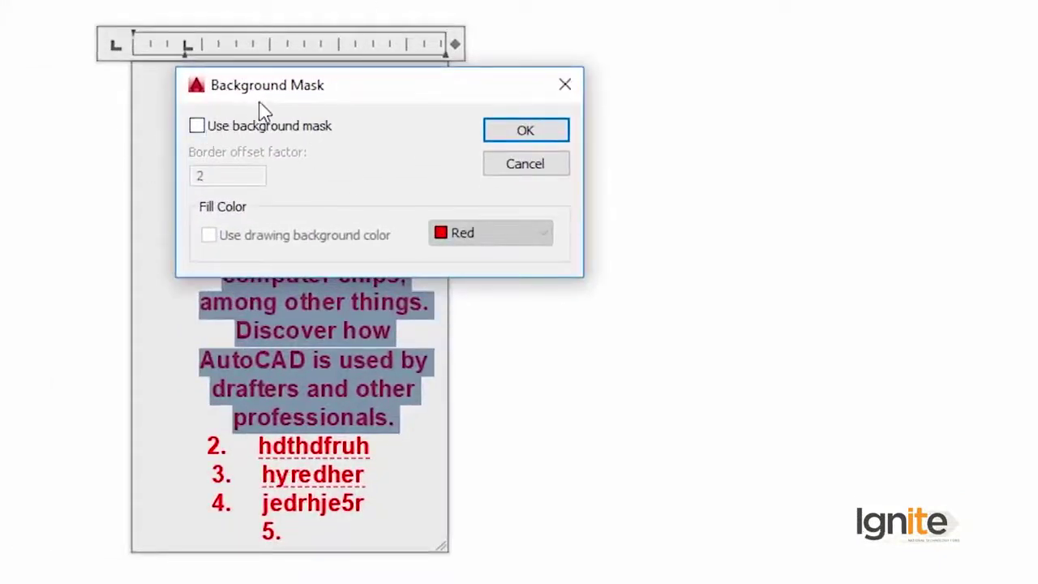
left_click(197, 127)
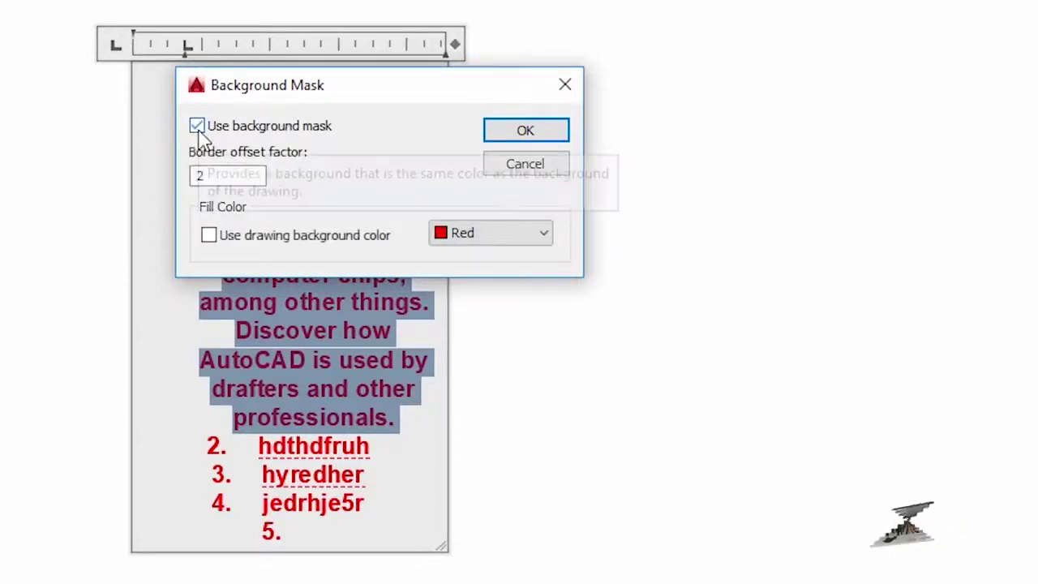
left_click(439, 231)
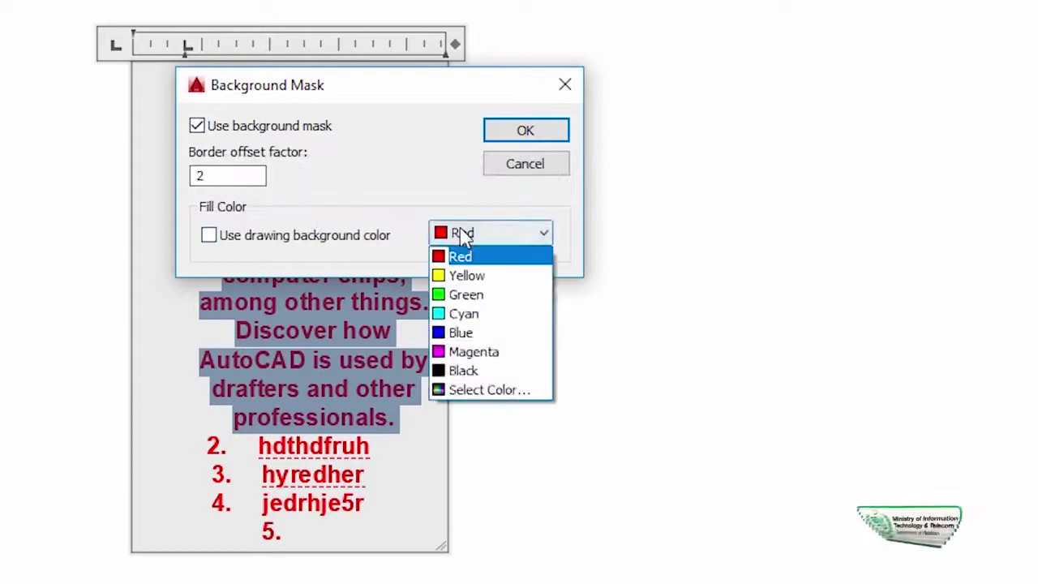
left_click(470, 295)
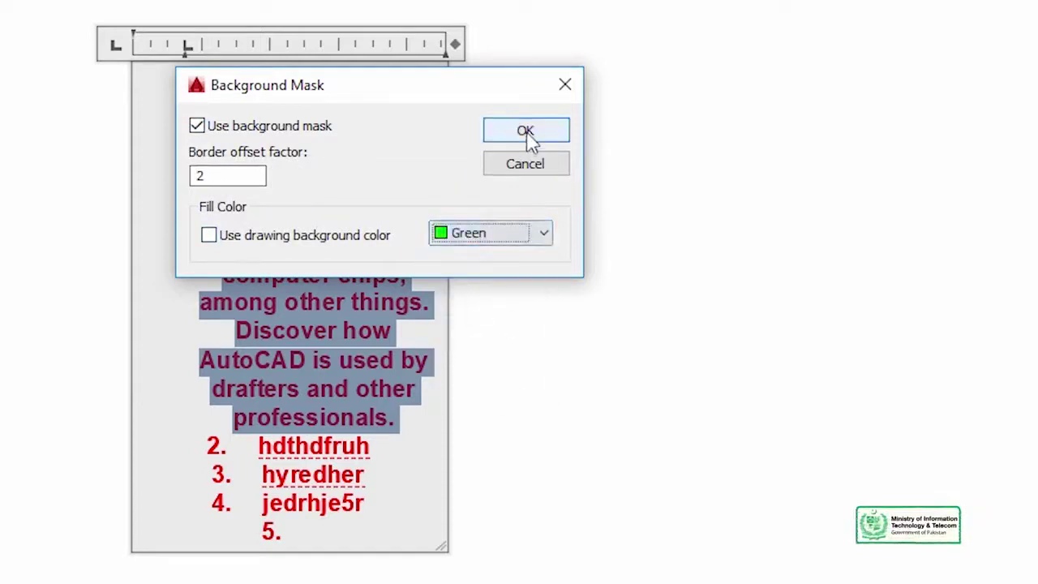
left_click(525, 134)
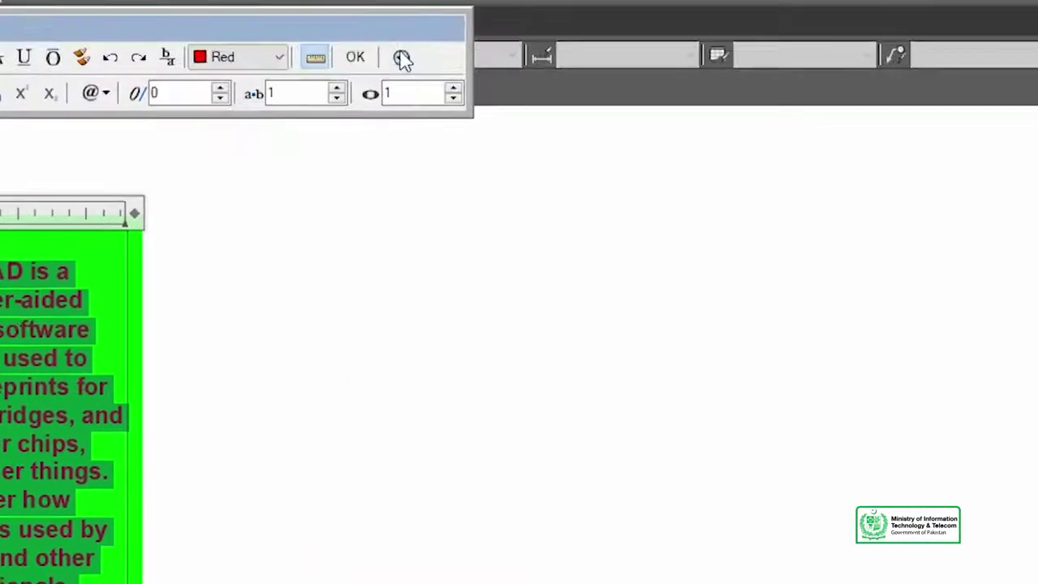
left_click(400, 57)
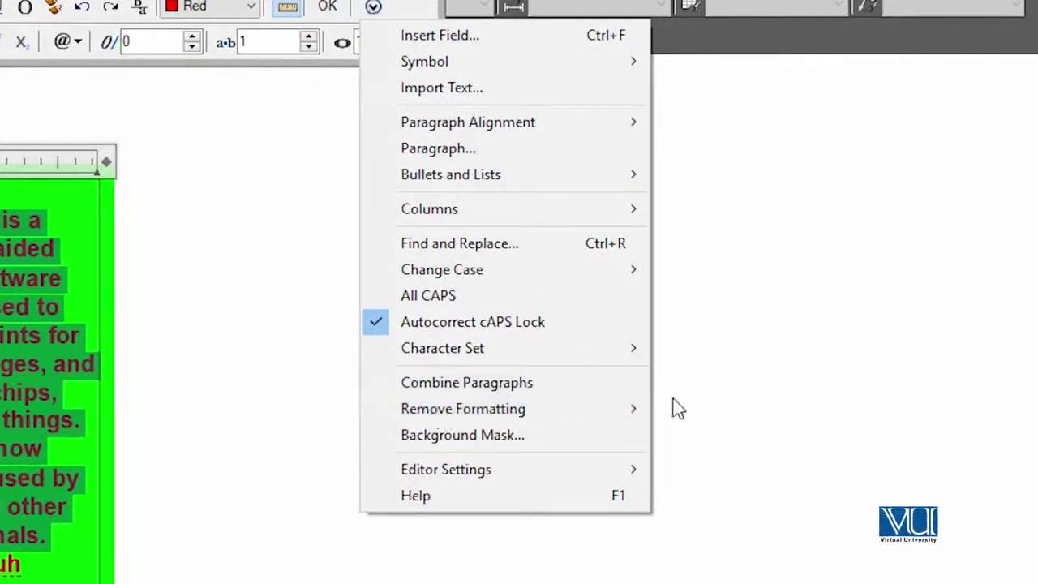
mouse_move(462, 408)
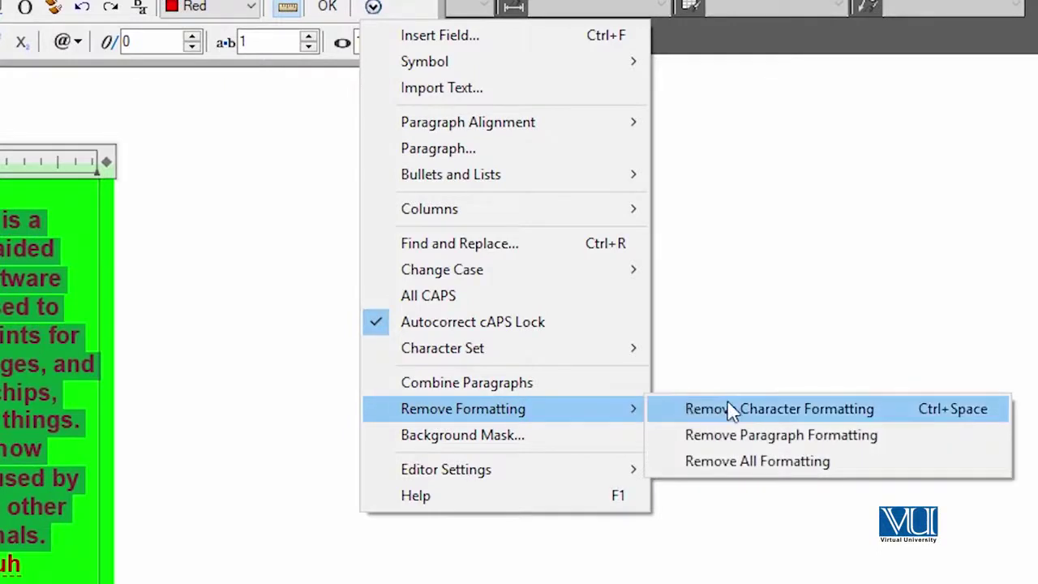
Step: Strip character, paragraph and then all formatting from the selected first paragraph
left_click(732, 411)
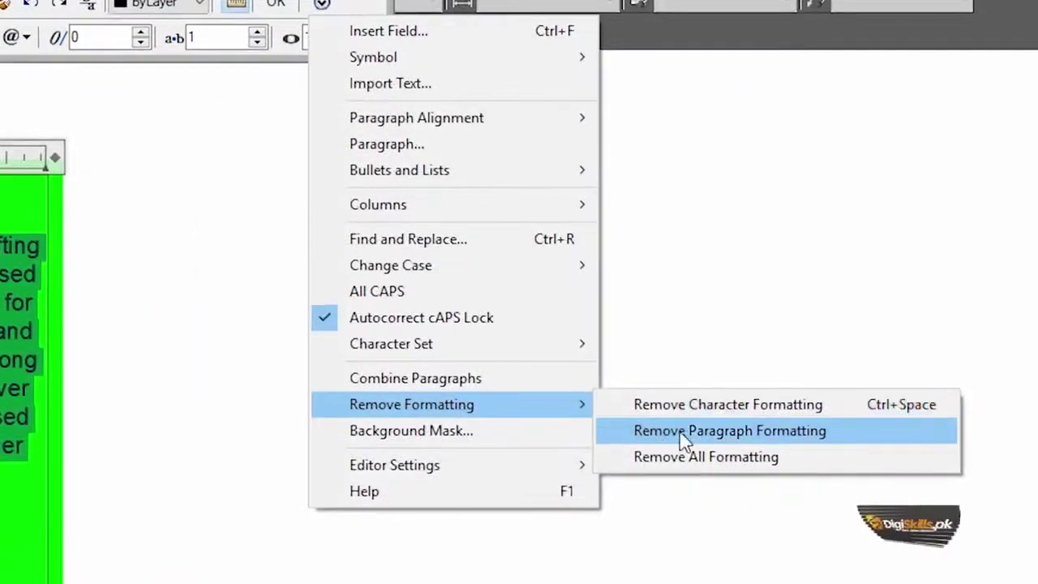
left_click(685, 436)
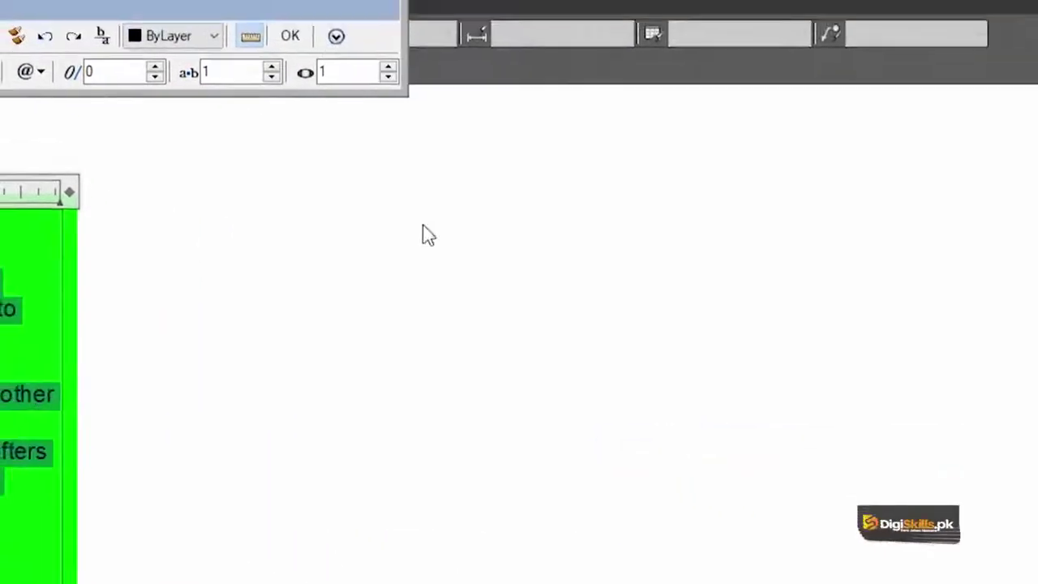
left_click(343, 52)
mouse_move(432, 453)
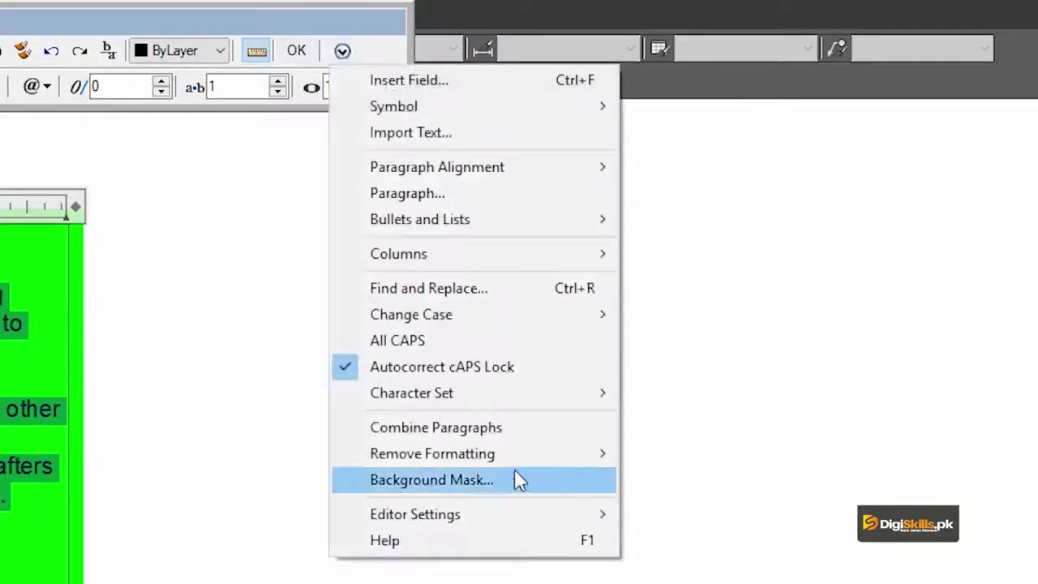
left_click(690, 506)
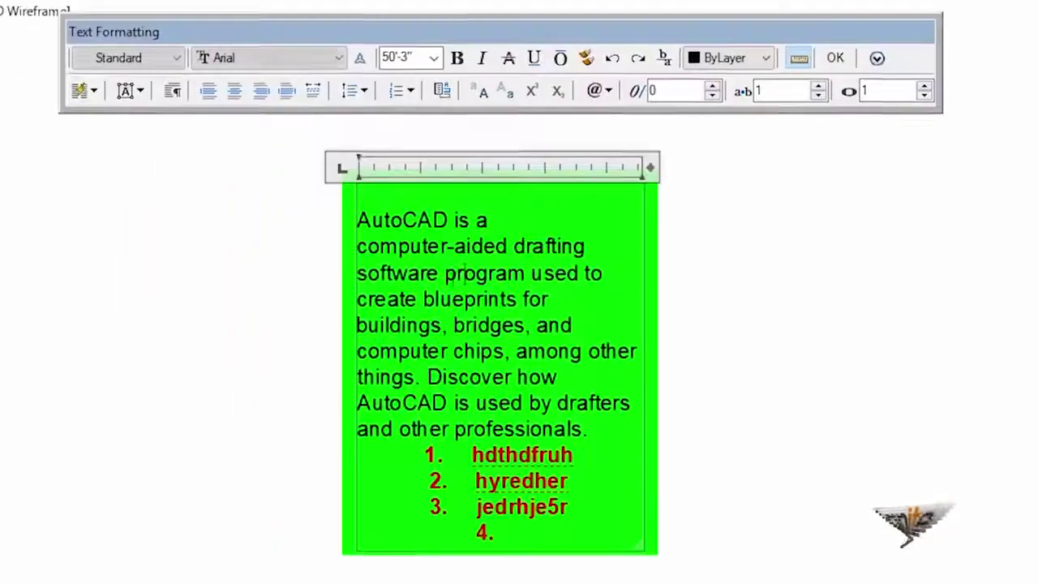
Step: Select the whole paragraph and numbered list and untick Use background mask
key("ctrl+a")
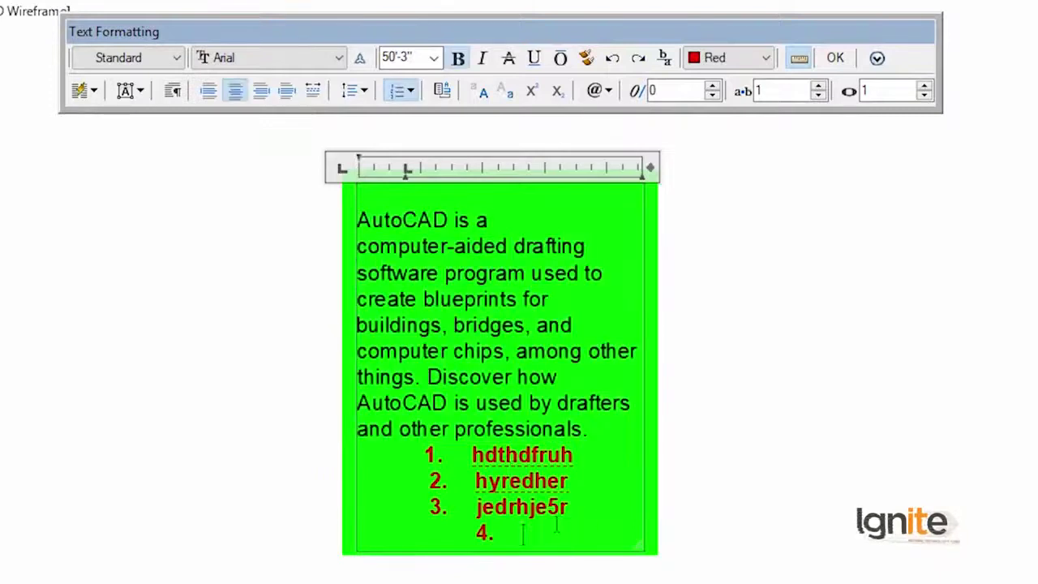
left_click_drag(592, 506, 375, 213)
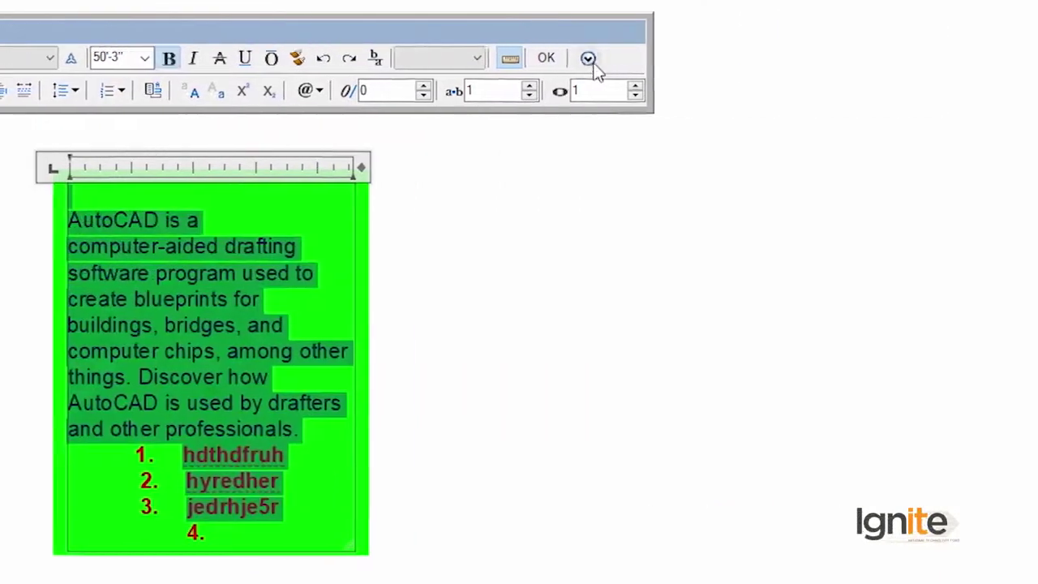
left_click(876, 57)
left_click(733, 454)
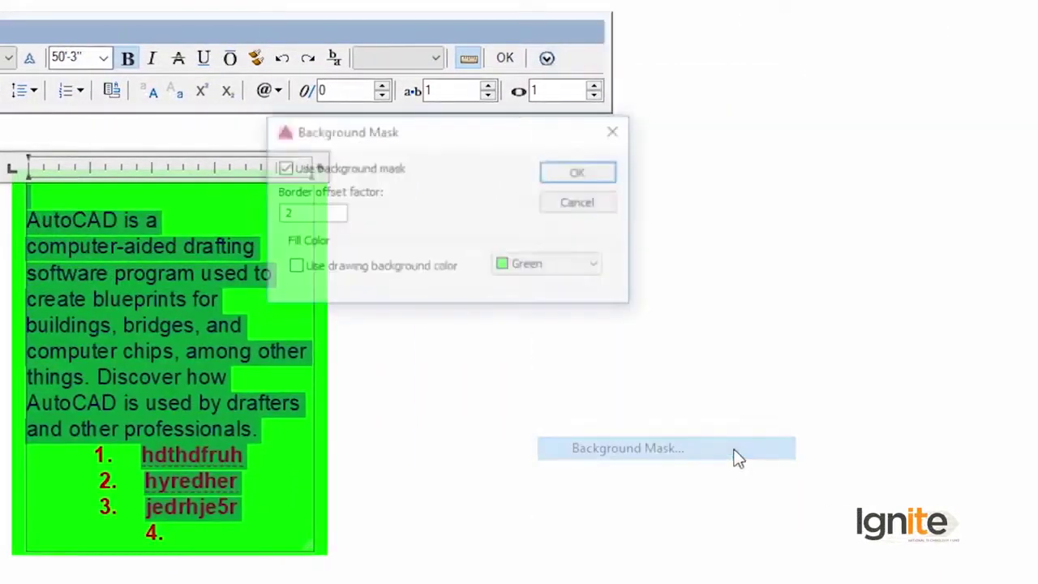
left_click(320, 167)
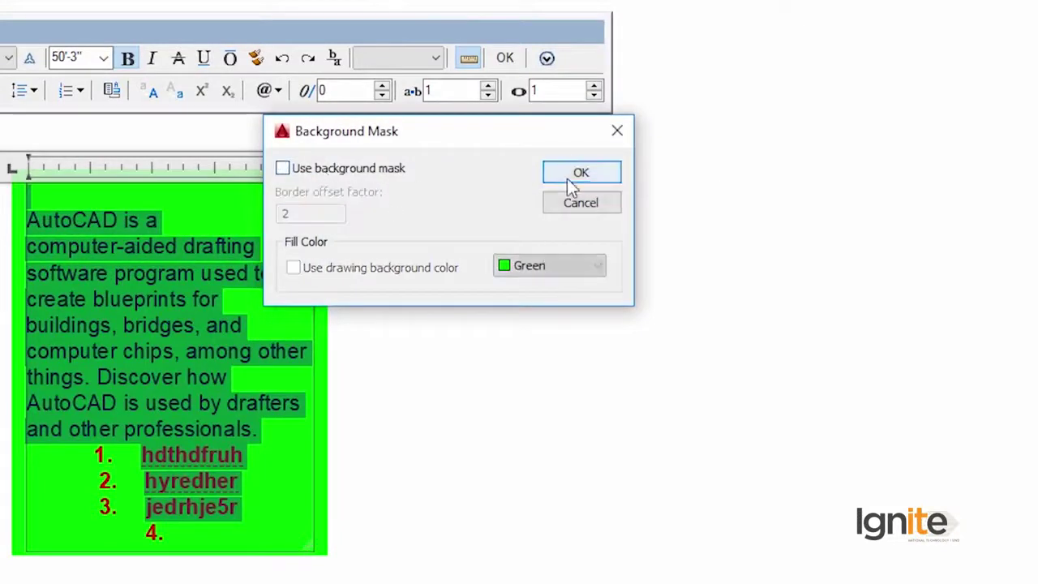
left_click(571, 174)
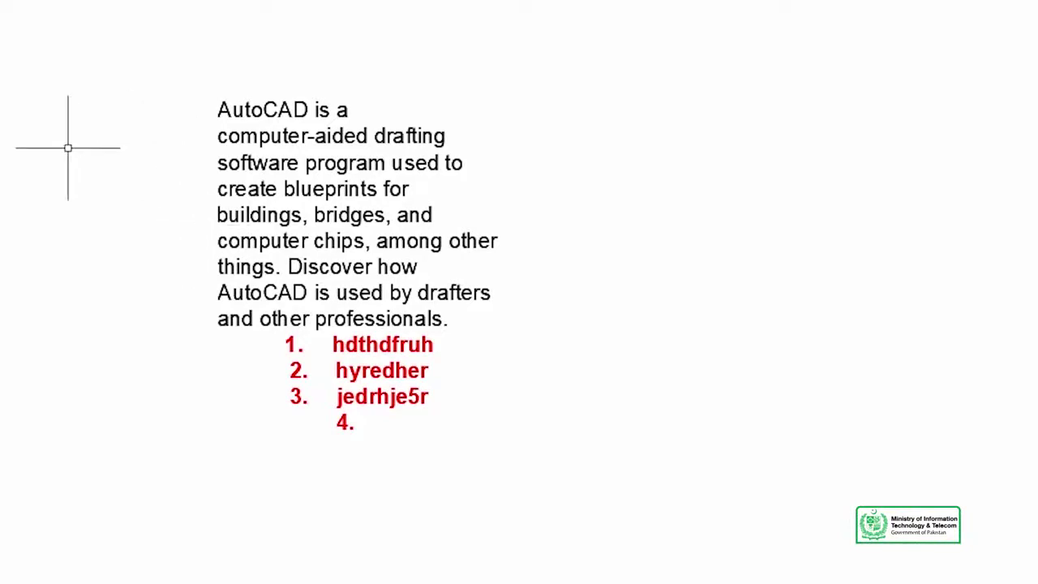
Step: Start single-line text with DT and zoom out to see the large text line
type("d")
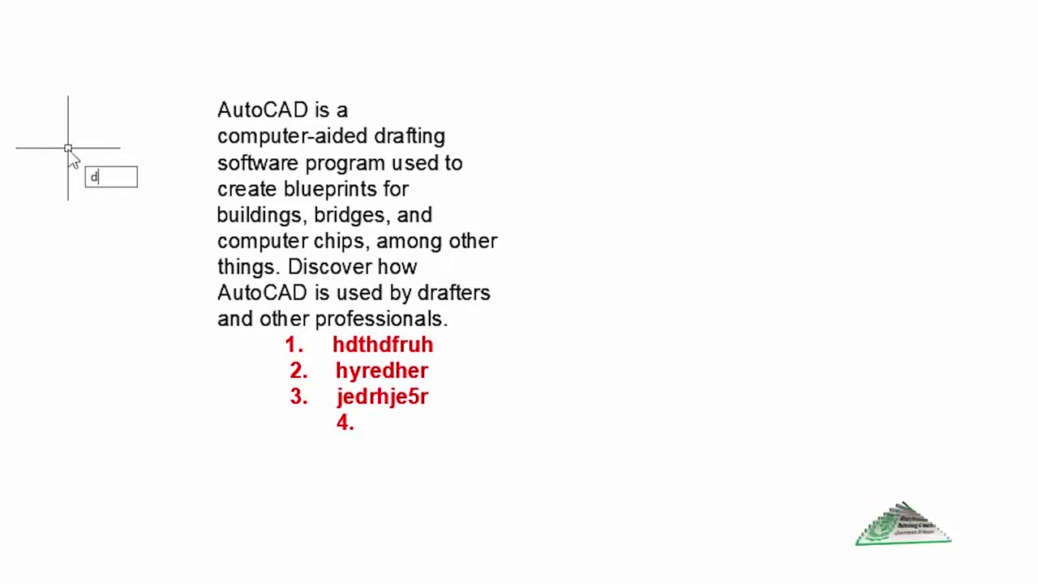
type("t")
key("Return")
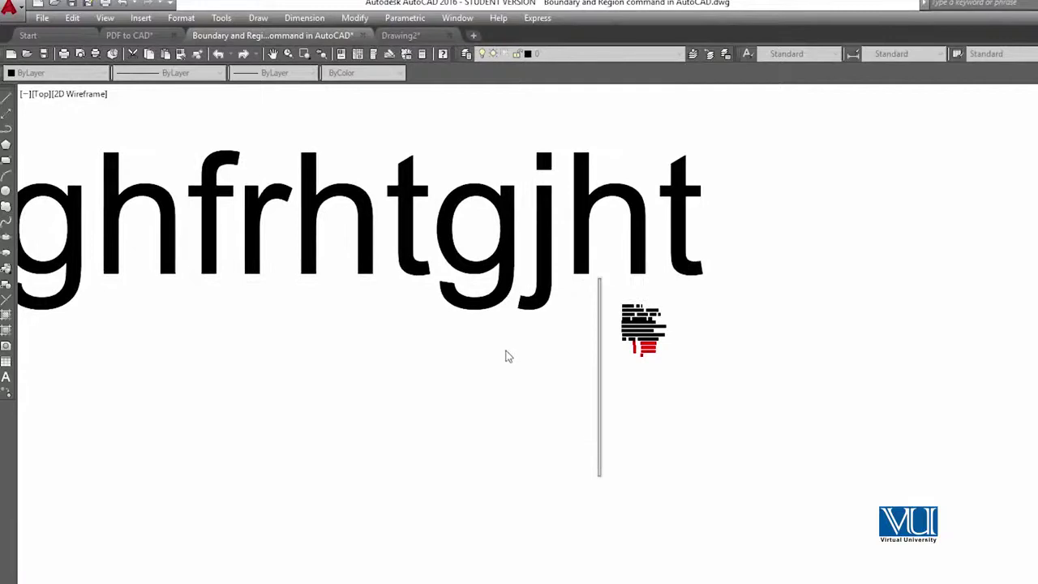
scroll(562, 285, "down", 5)
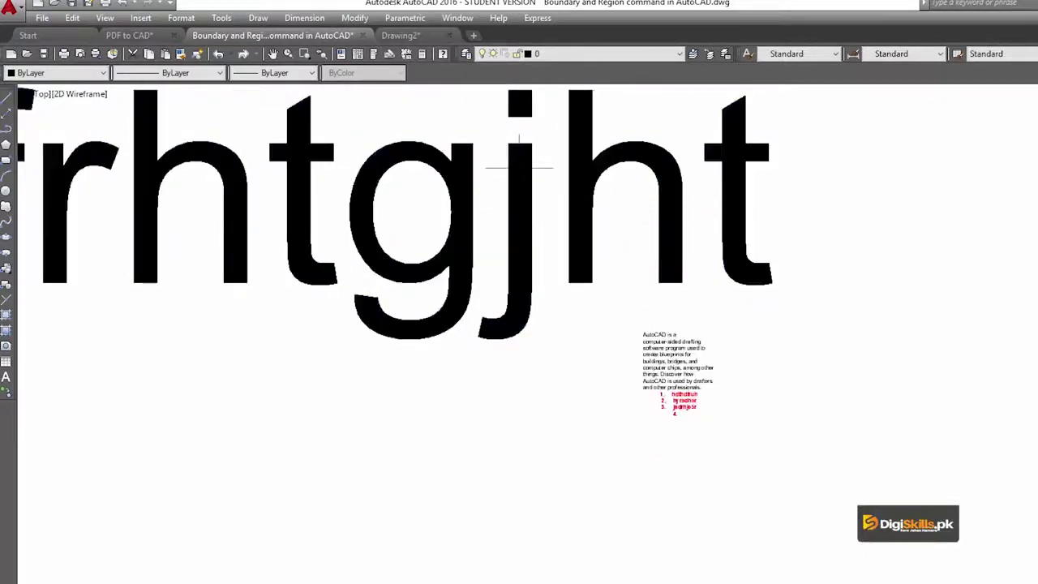
Step: Delete the large text line's last characters and type 'htrhthytjht' in their place
double_click(523, 171)
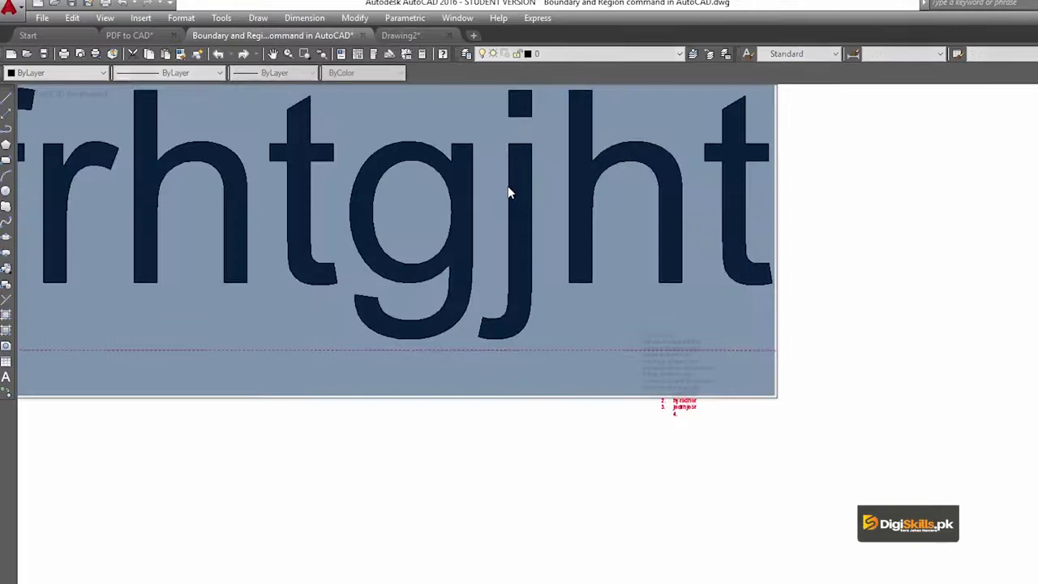
scroll(518, 217, "down", 4)
left_click(554, 217)
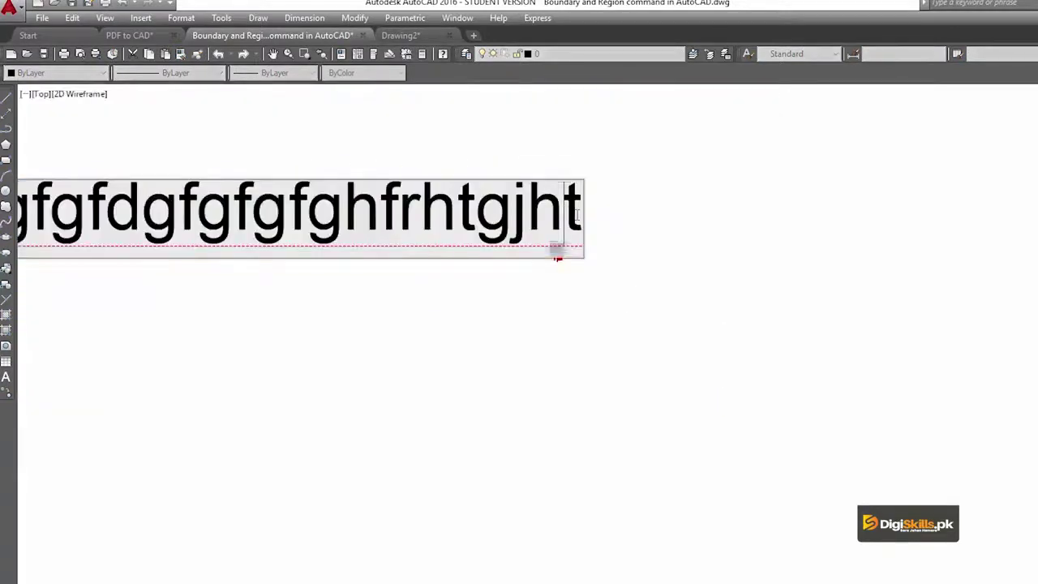
key("BackSpace")
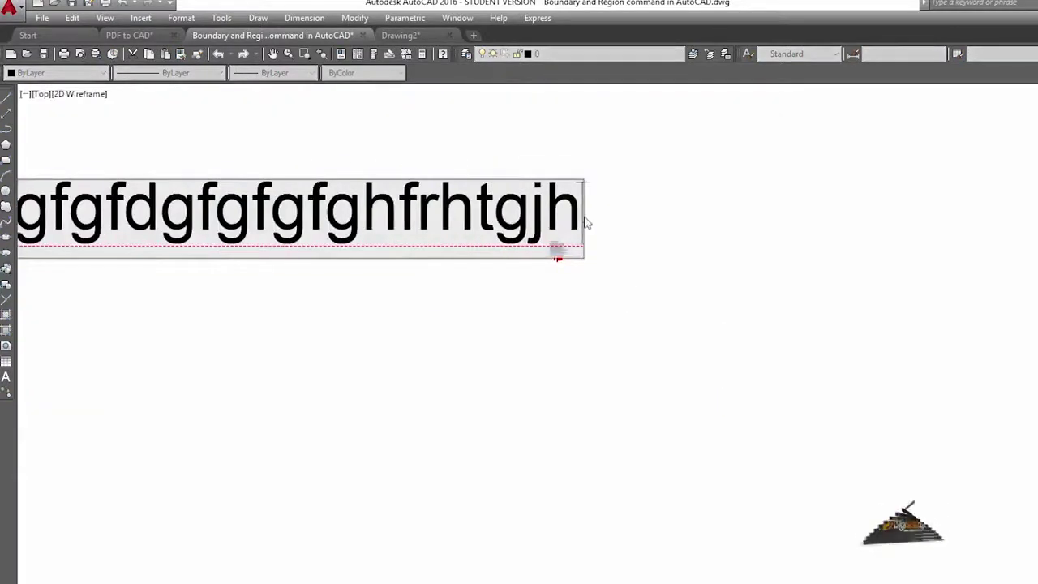
key("BackSpace")
key("BackSpace")
key("BackSpace")
key("BackSpace")
key("BackSpace")
key("BackSpace")
key("BackSpace")
type("htrhthytjht")
Step: Finish editing the large text line and zoom back in on the paragraph
scroll(593, 218, "down", 3)
middle_click_drag(423, 260, 499, 314)
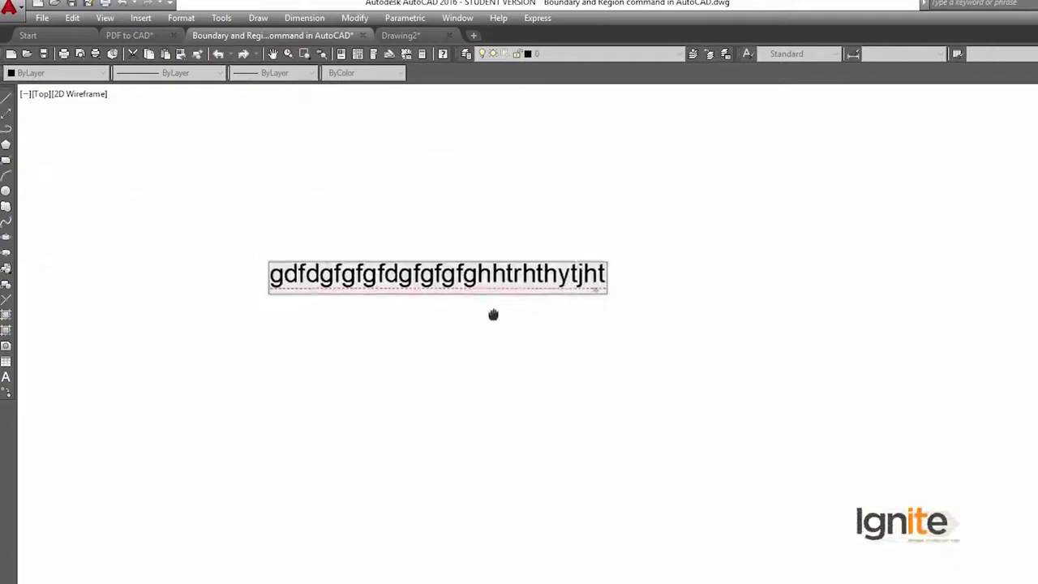
left_click(625, 324)
scroll(625, 324, "up", 3)
scroll(611, 250, "up", 3)
scroll(612, 251, "up", 2)
scroll(509, 316, "up", 3)
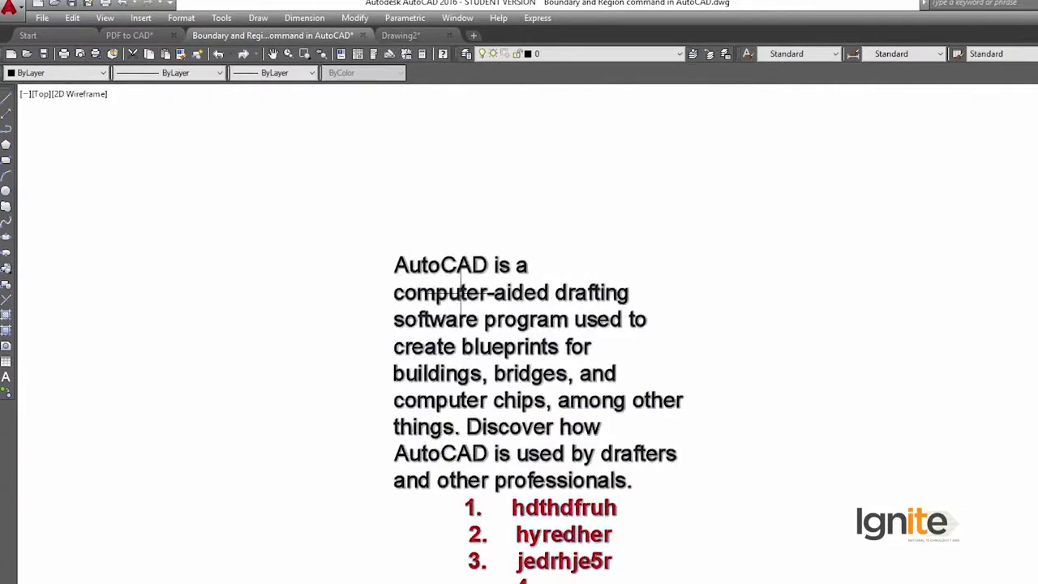
Step: Reopen the paragraph and make the word 'computer' bold
double_click(450, 292)
double_click(460, 294)
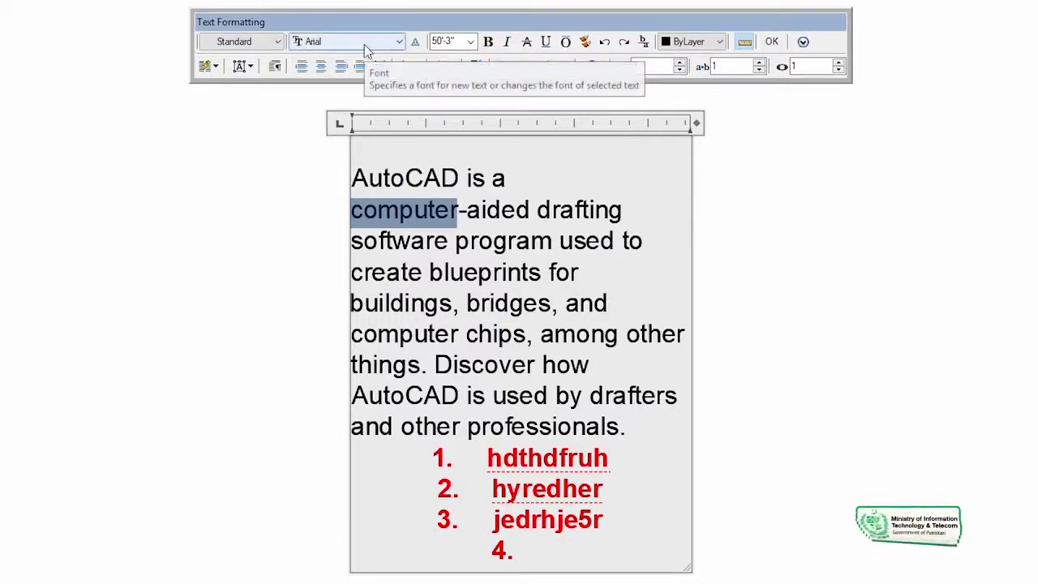
left_click(488, 42)
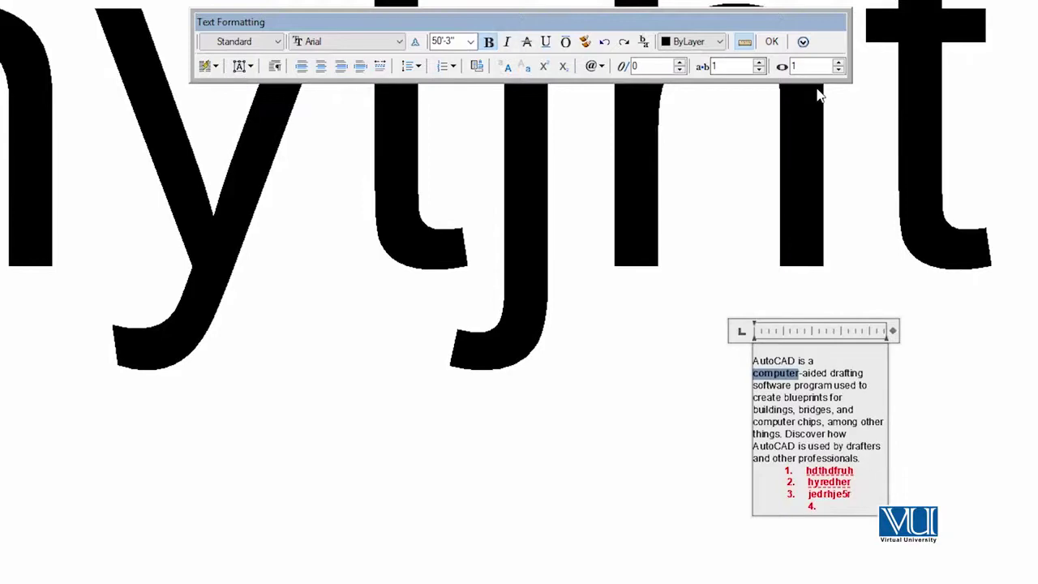
scroll(817, 95, "down", 3)
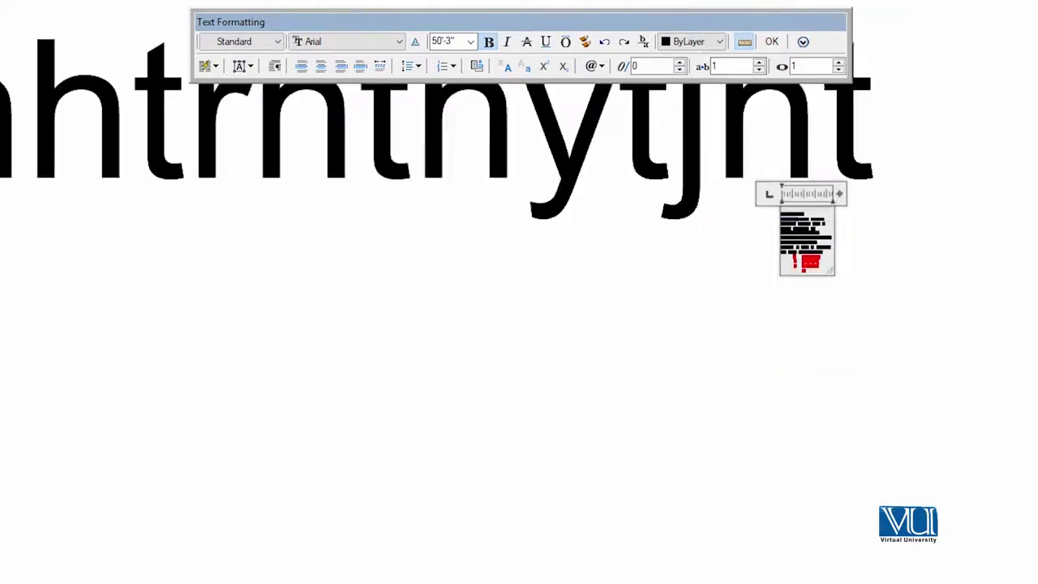
middle_click_drag(457, 201, 498, 294)
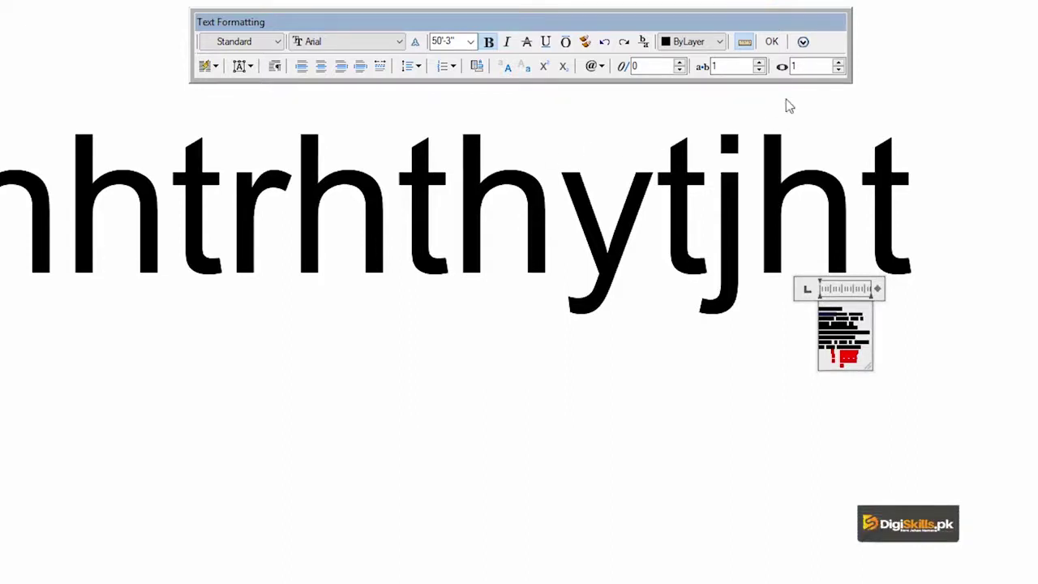
scroll(584, 203, "down", 1)
scroll(559, 215, "down", 1)
scroll(516, 286, "down", 1)
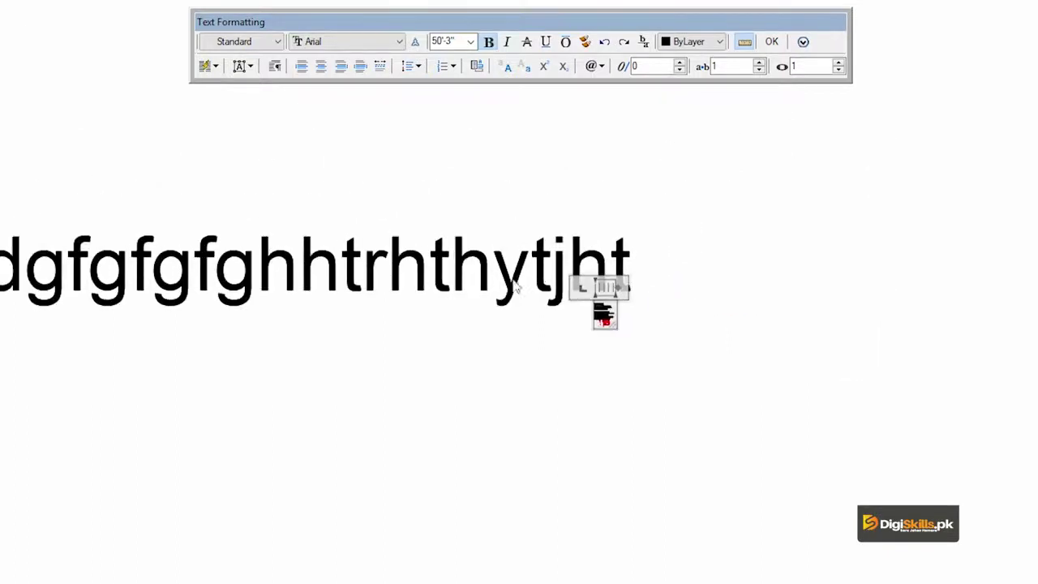
scroll(764, 239, "up", 1)
scroll(597, 322, "up", 1)
scroll(570, 341, "up", 2)
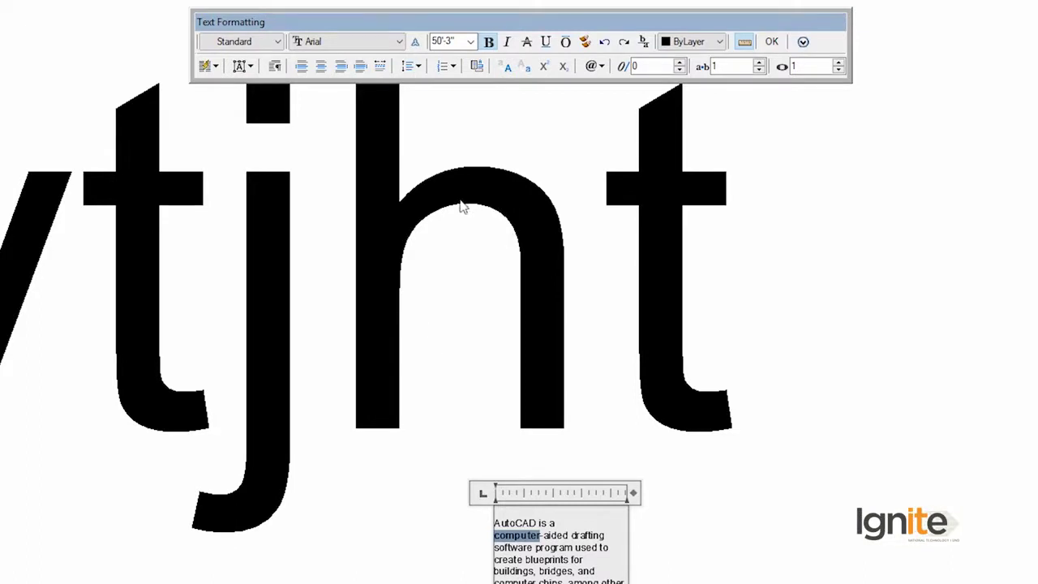
Step: Commit the paragraph edits, including the bold 'computer', and close the editor
key("Escape")
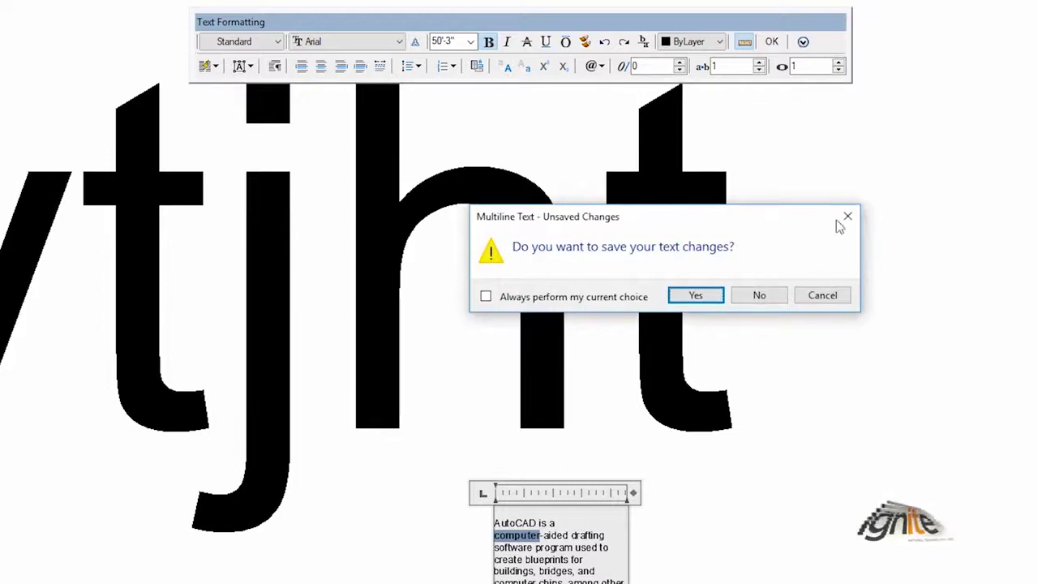
left_click(846, 215)
key("ctrl+a")
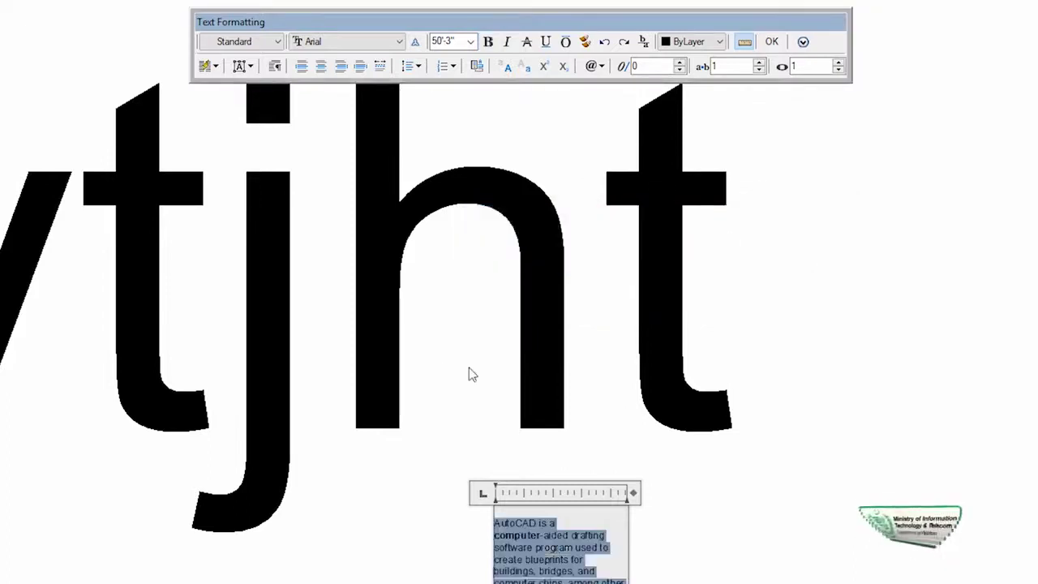
left_click(476, 372)
Step: Reopen the definition paragraph in the multiline text editor
double_click(571, 452)
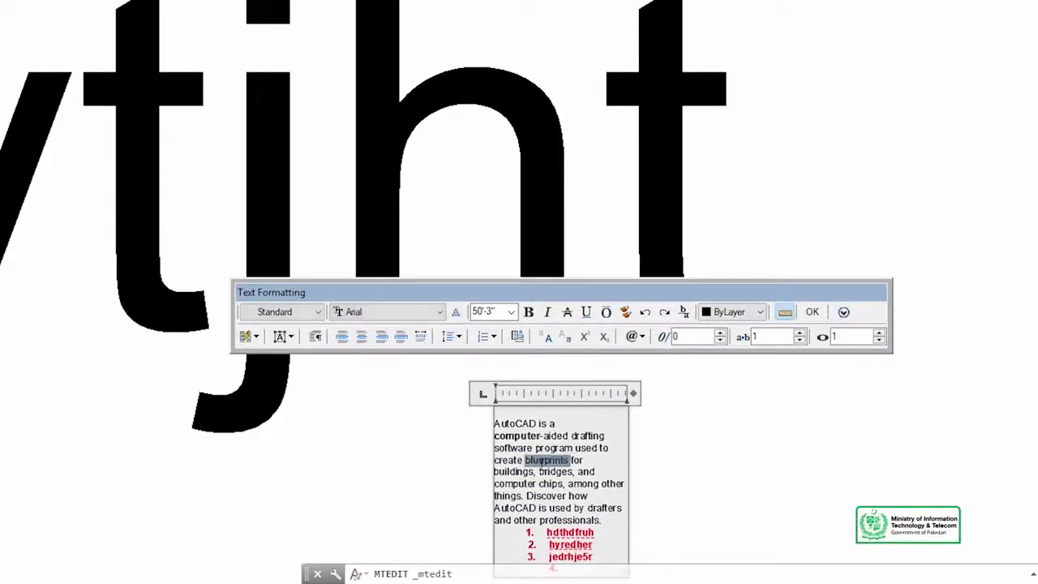
scroll(340, 254, "down", 2)
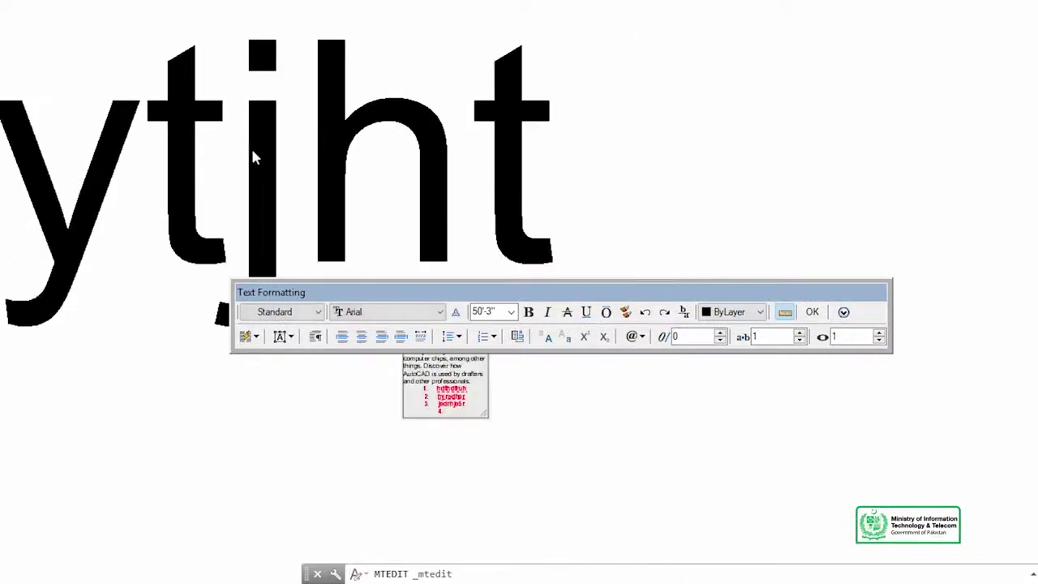
scroll(252, 159, "down", 2)
scroll(248, 163, "down", 1)
scroll(508, 179, "down", 1)
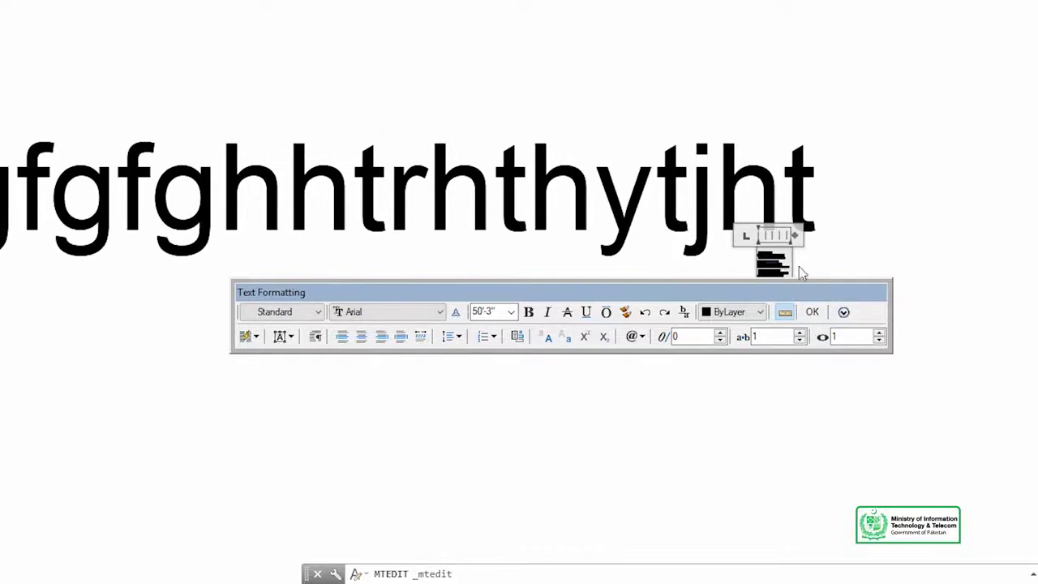